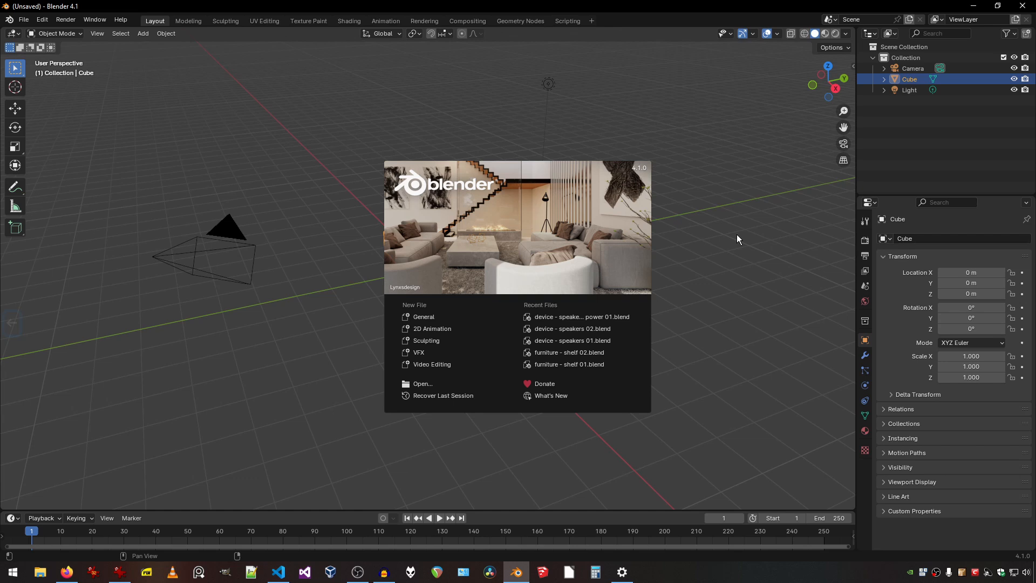
Hide the light and the camera in the viewport.
click(726, 169)
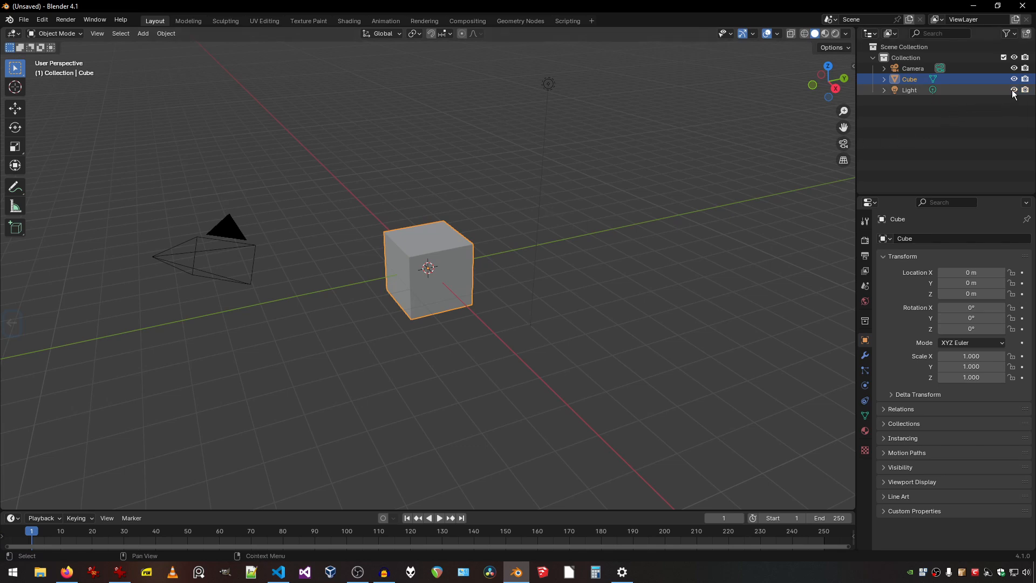
drag(1014, 91, 1013, 69)
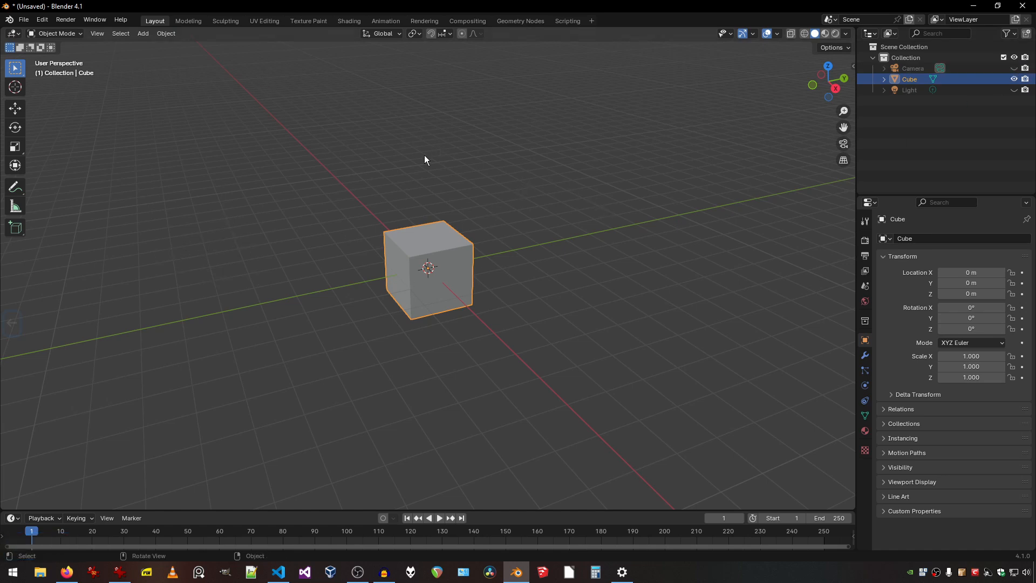
Scale the cube into a flat slab at about X 2.44, Y 2.80 and Z 0.68.
click(443, 248)
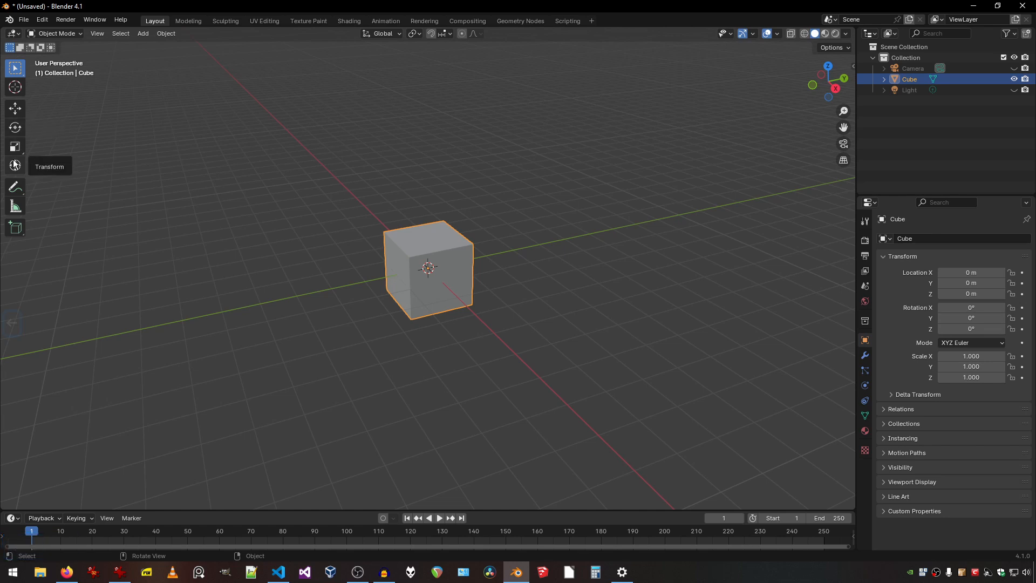
click(11, 150)
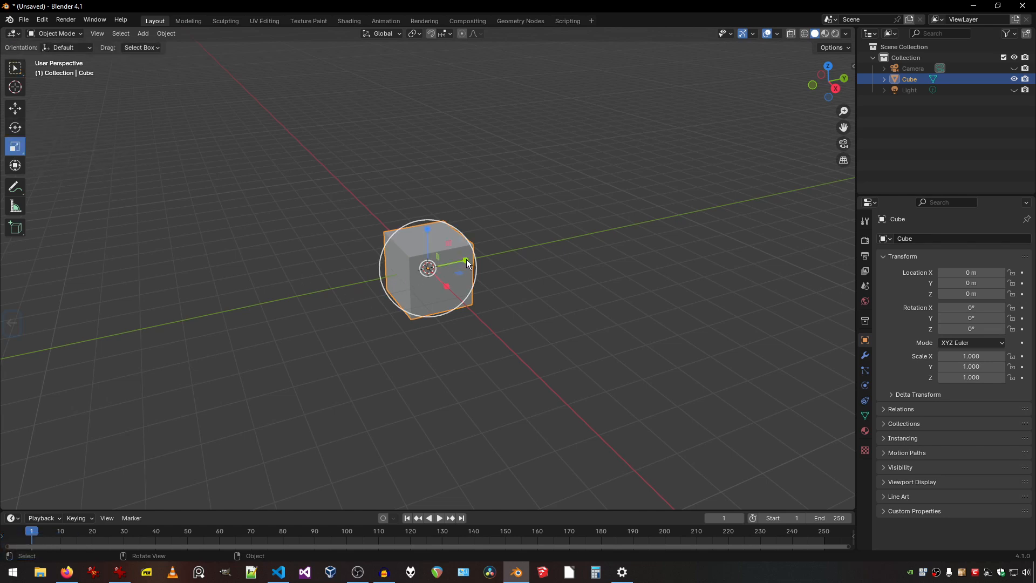
drag(463, 260, 543, 246)
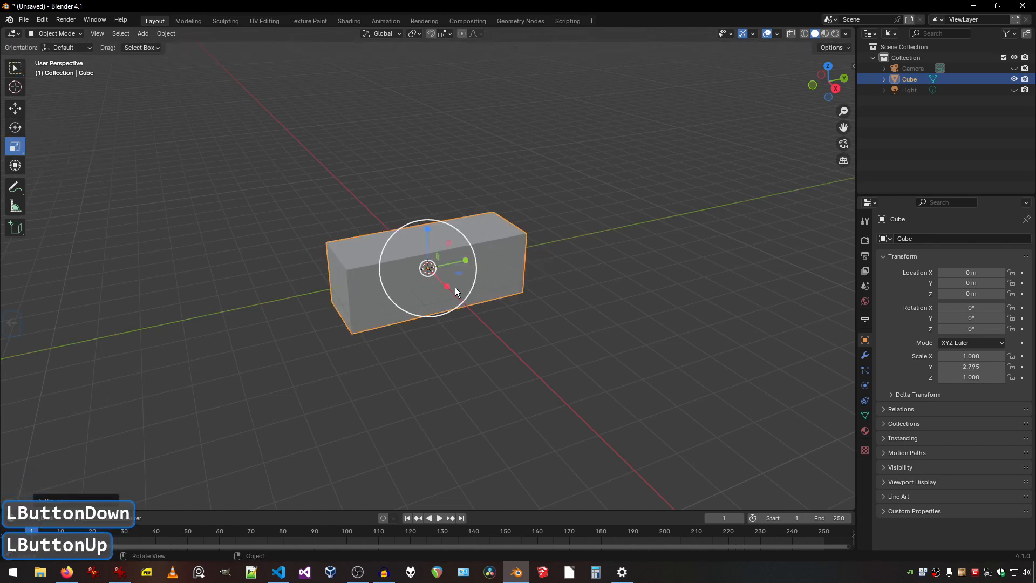
drag(451, 285, 504, 326)
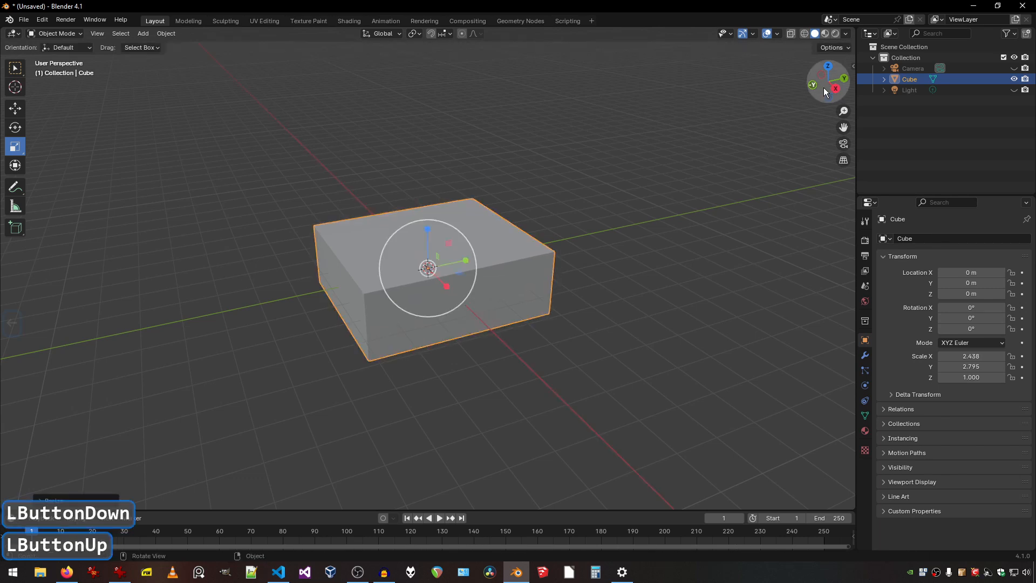
drag(825, 91, 762, 125)
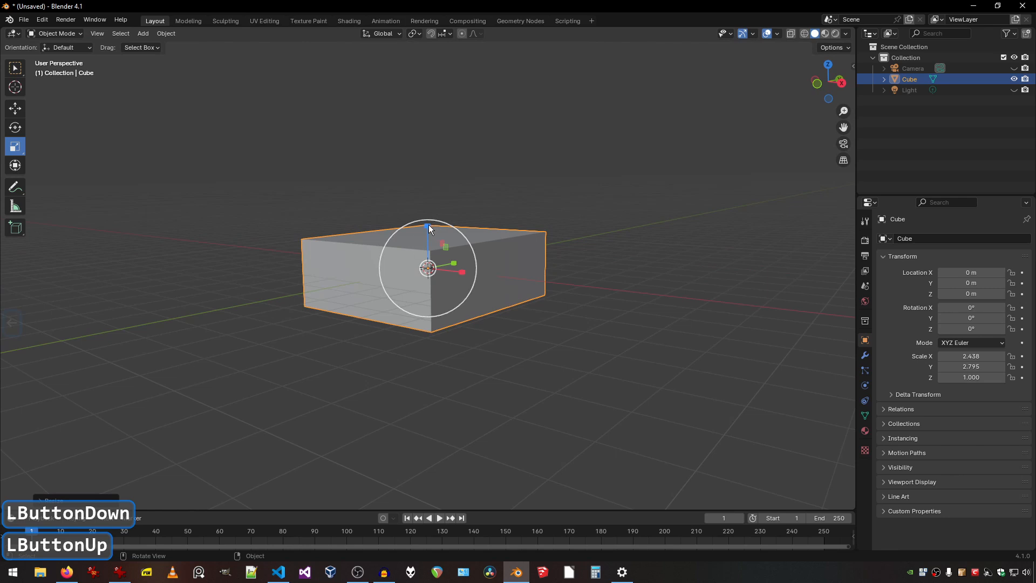
drag(429, 224, 426, 244)
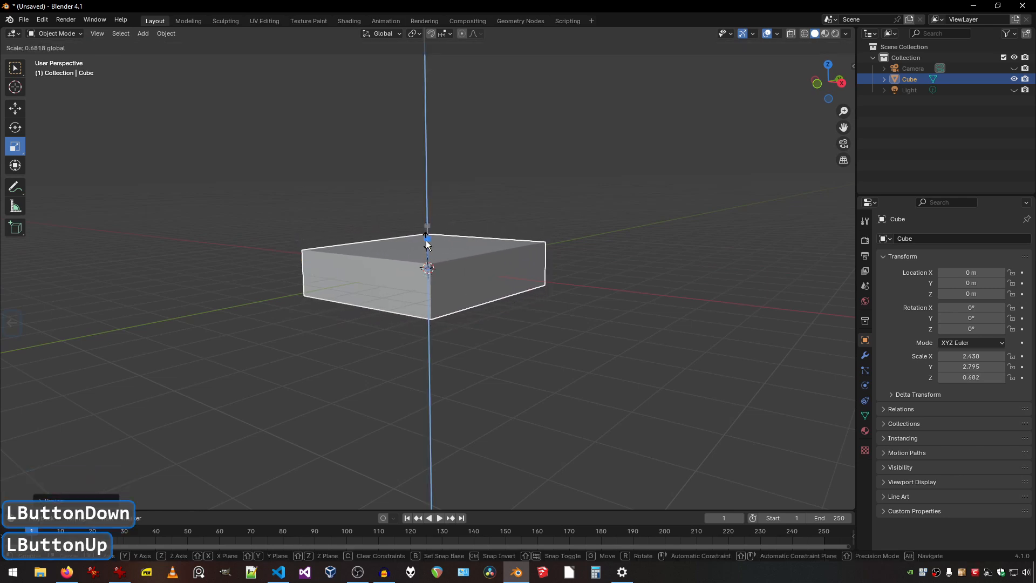
Add a mesh cylinder to the scene.
drag(834, 79, 757, 115)
click(143, 38)
mouse_move(151, 44)
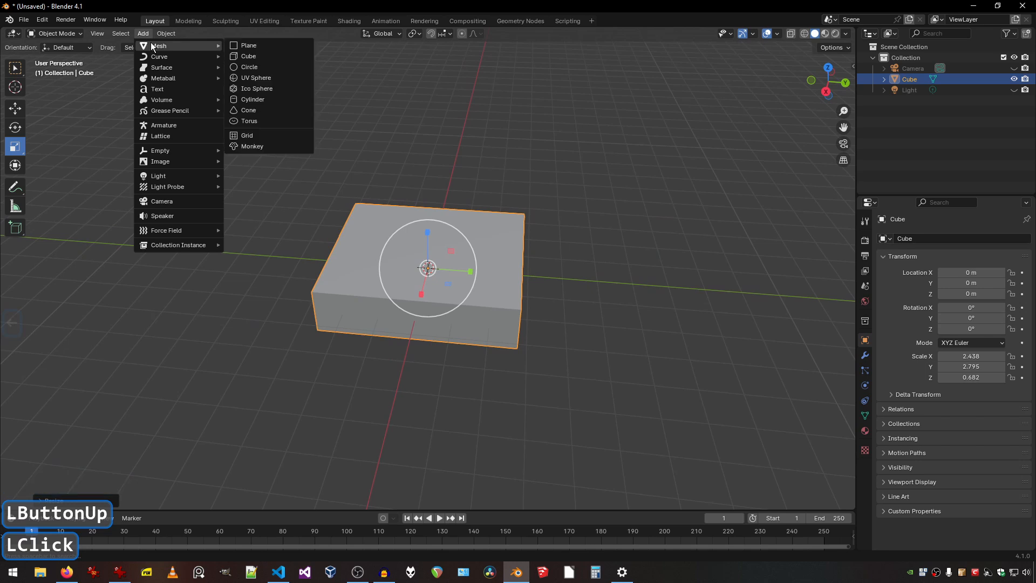
click(253, 99)
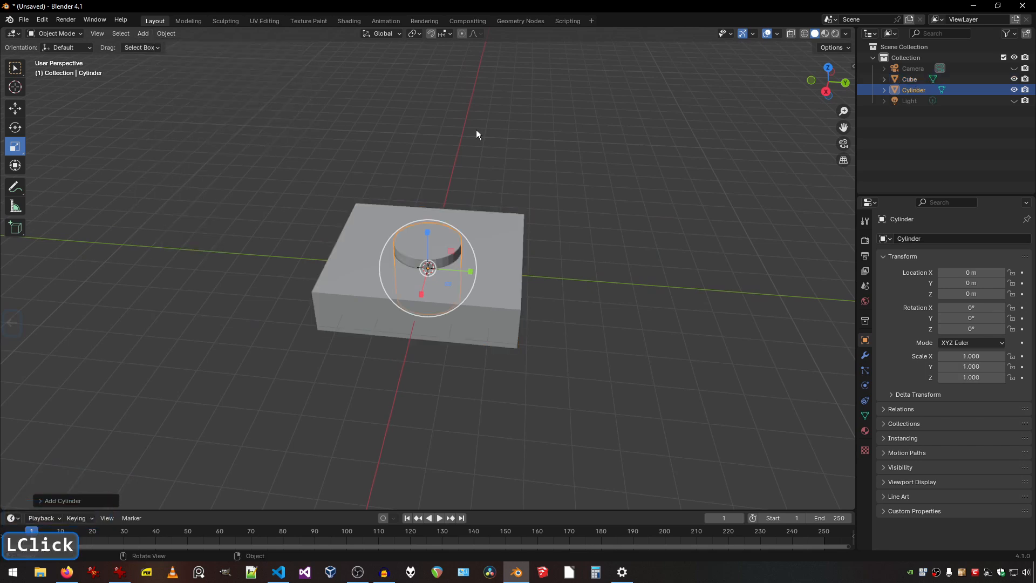
Move the cylinder towards the slab's corner in top view, to about X -1.31 m and Y 1.71 m.
click(828, 69)
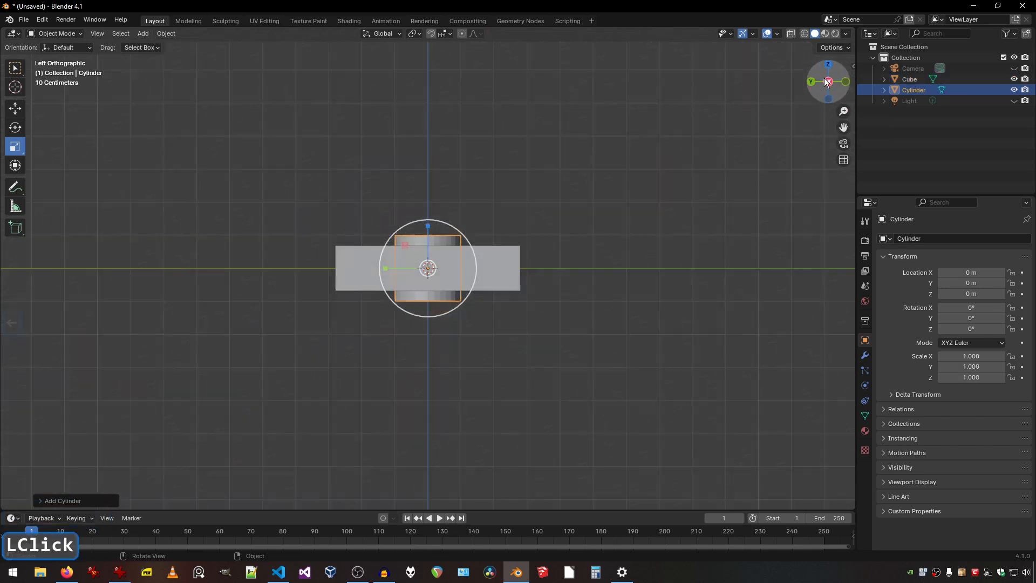
drag(807, 79, 809, 71)
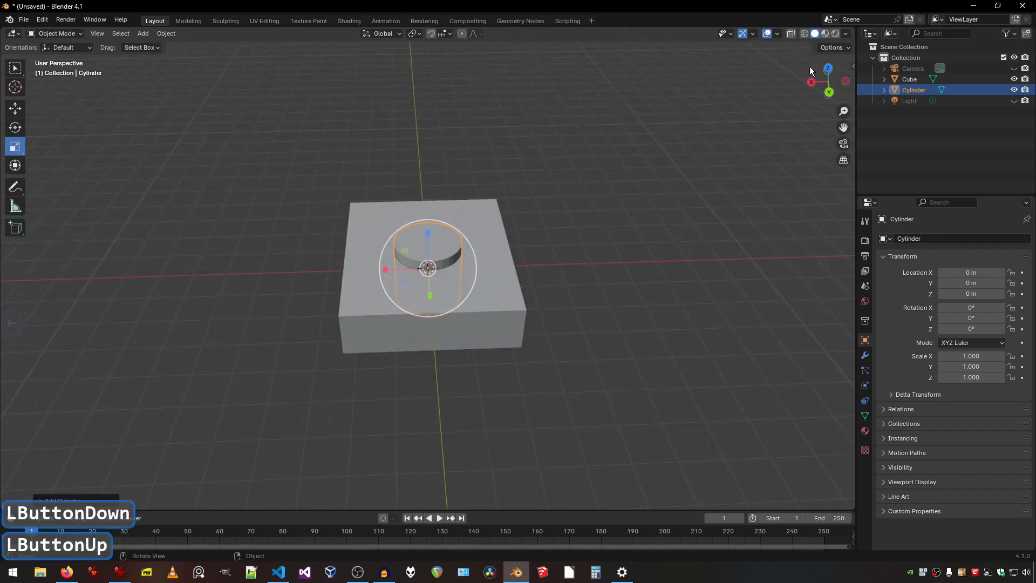
click(829, 68)
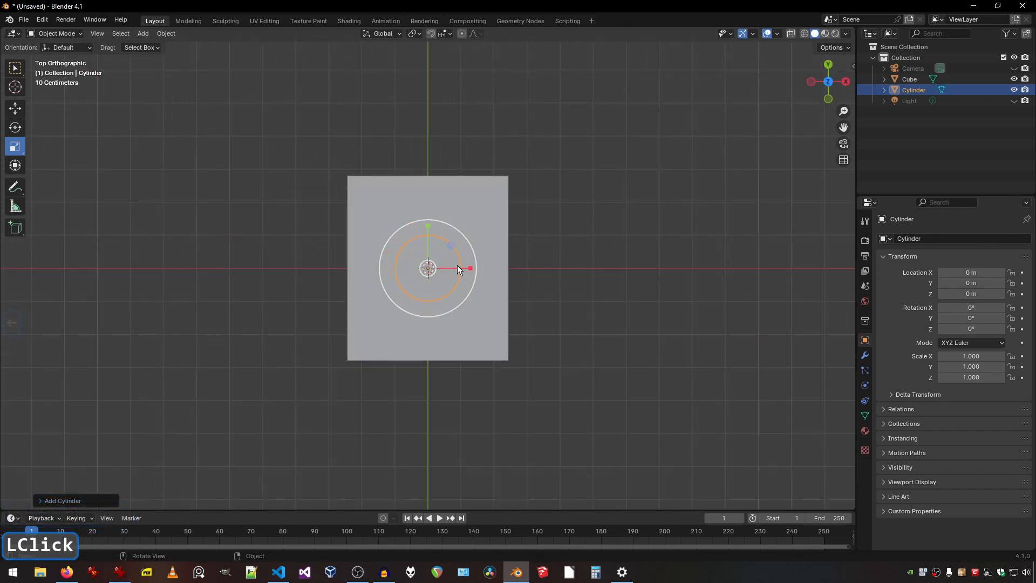
click(21, 108)
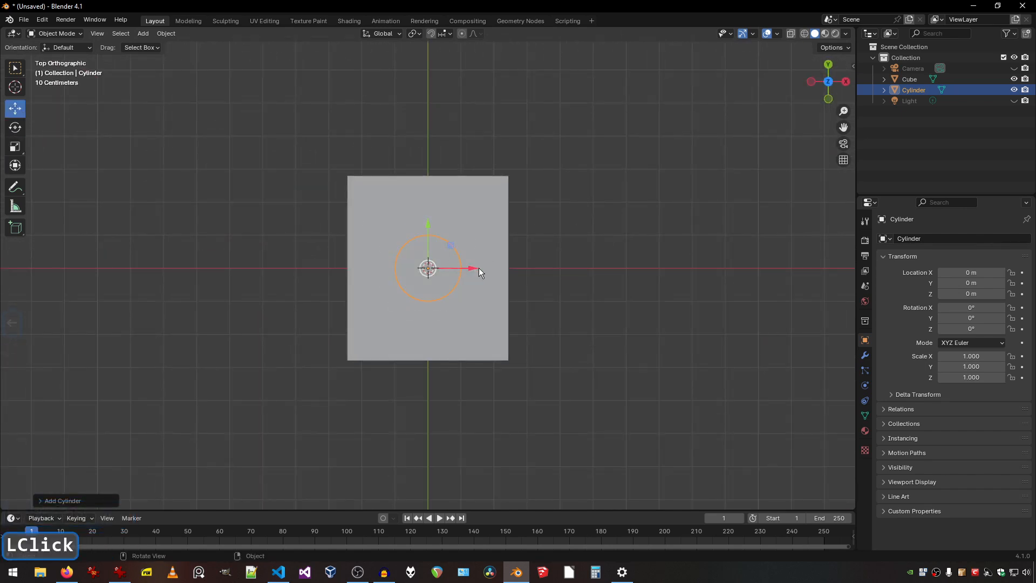
drag(477, 267, 433, 268)
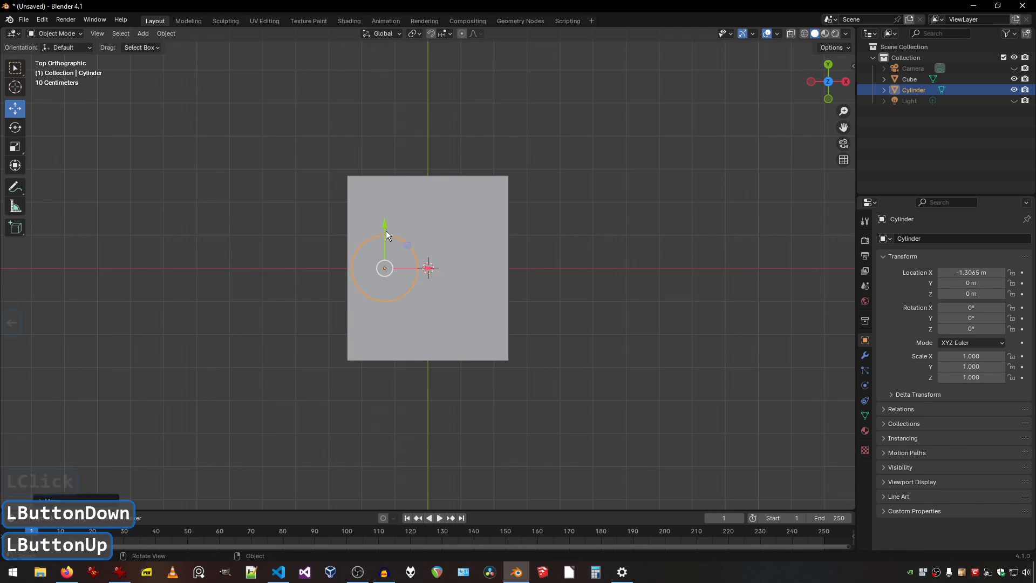
drag(386, 231, 365, 168)
Scale the cylinder uniformly to about 0.60 and move it closer into the corner, at about X -1.76 m, Y 2.11 m.
click(15, 147)
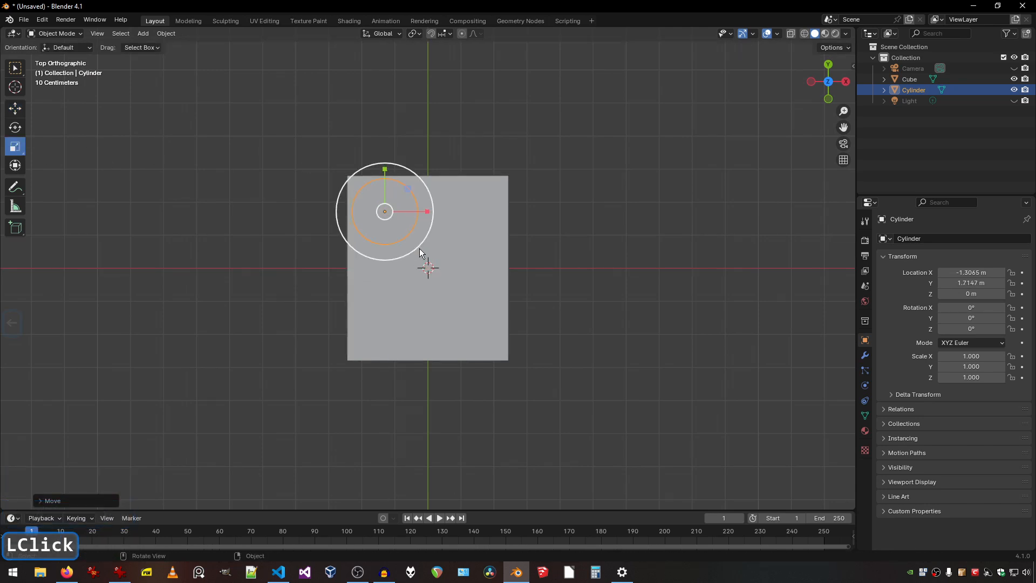
drag(420, 248, 412, 212)
click(16, 108)
drag(370, 169, 369, 157)
Duplicate the cylinder and place the copy in the adjacent corner at about X 1.75 m, Y 2.14 m.
click(121, 34)
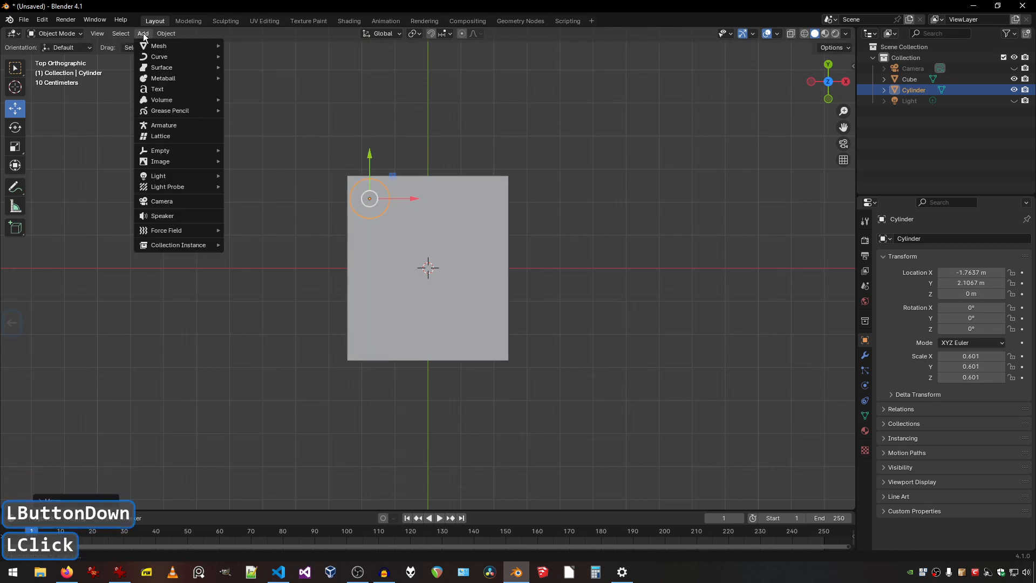
mouse_move(167, 34)
click(192, 114)
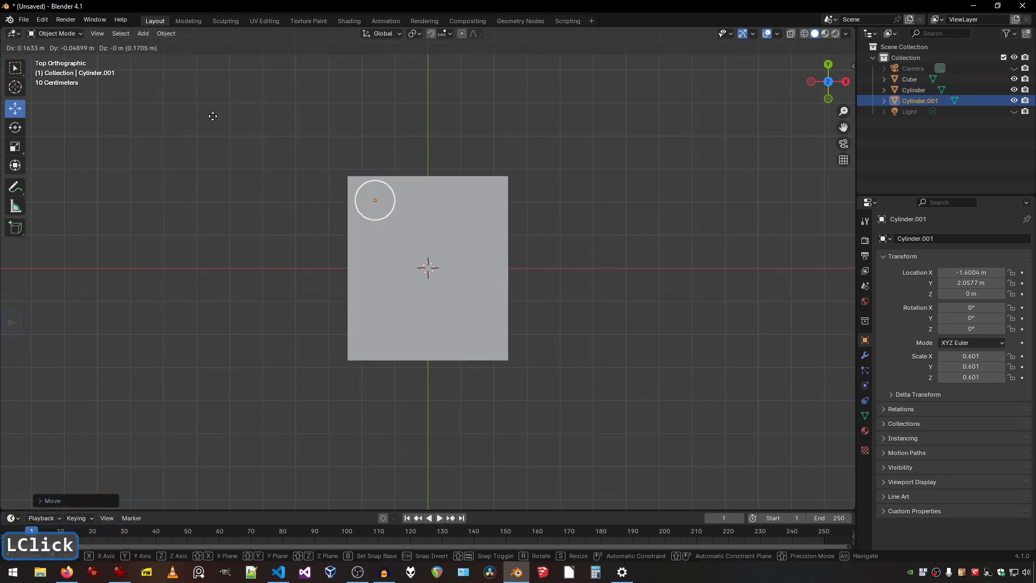
click(307, 111)
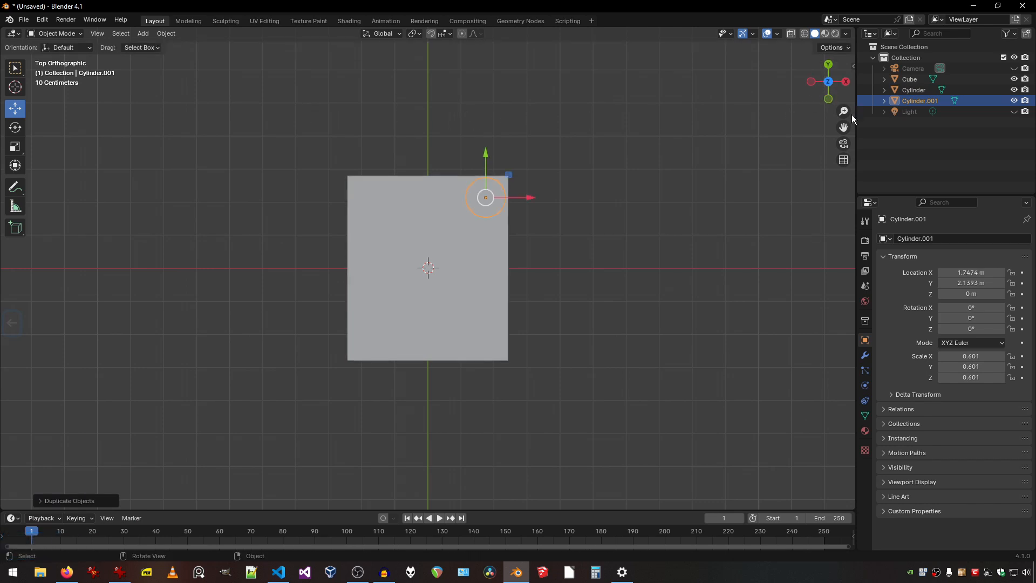
drag(830, 93, 805, 115)
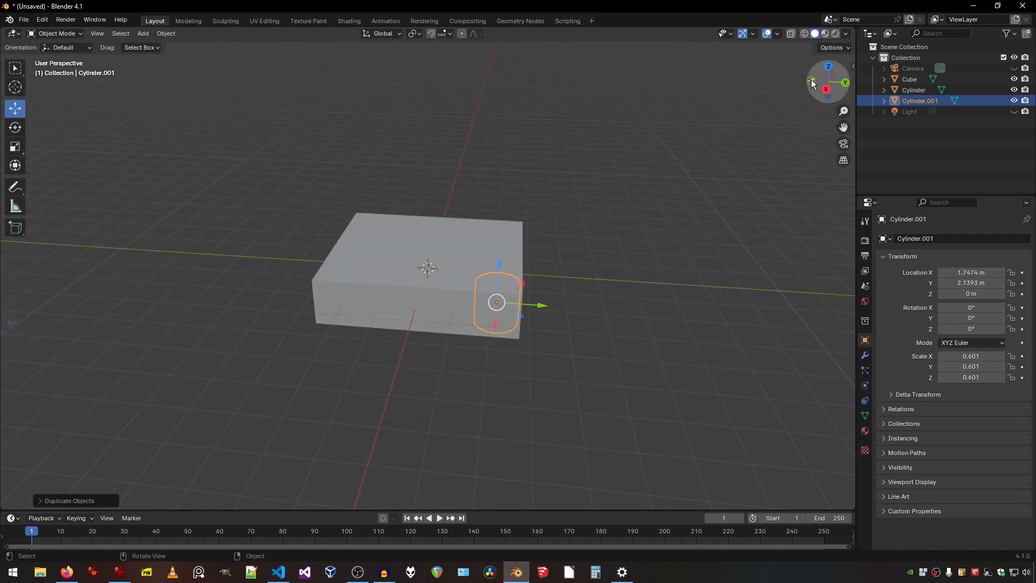
drag(827, 81, 688, 170)
click(556, 195)
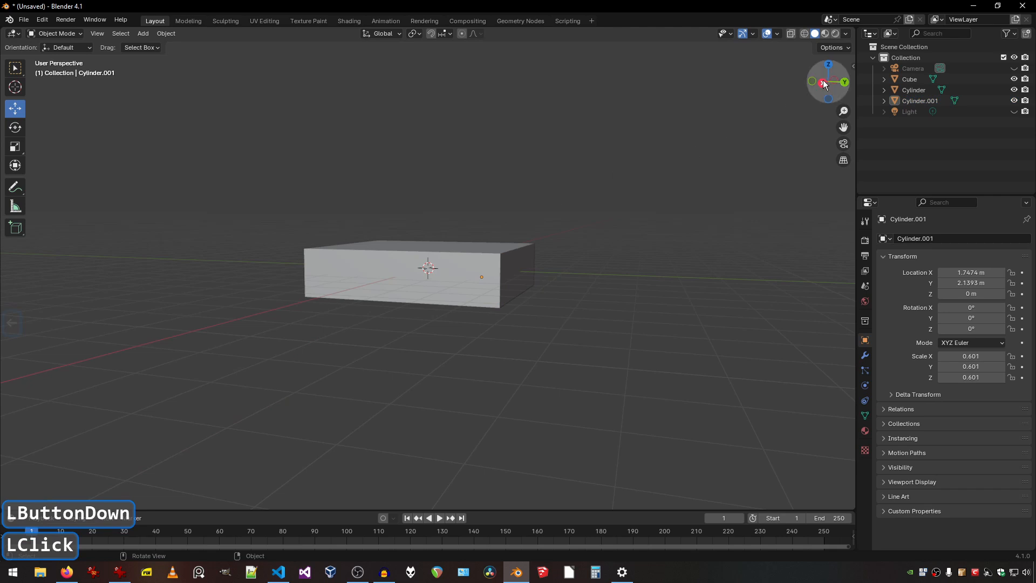
click(474, 279)
click(591, 265)
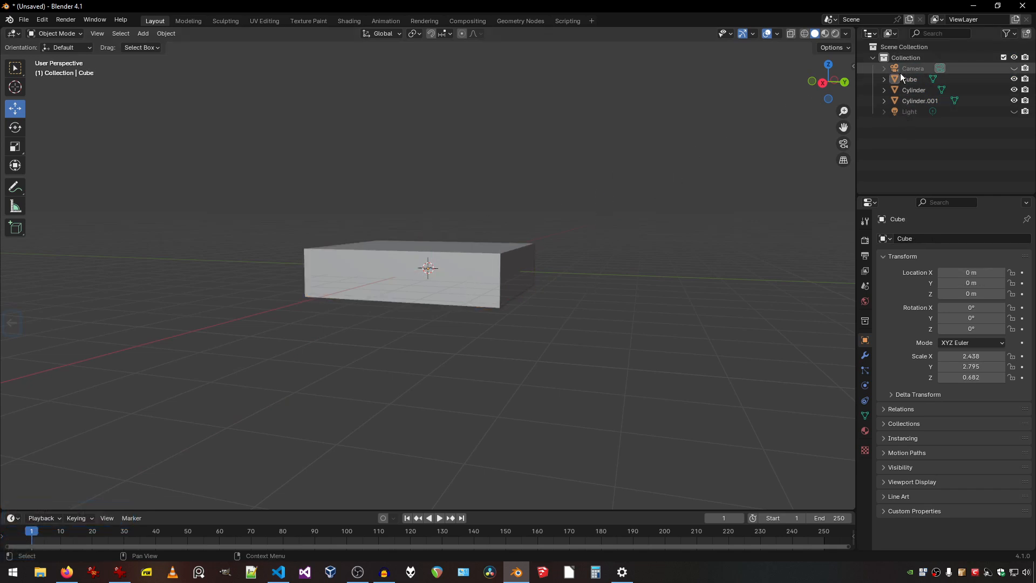
click(871, 33)
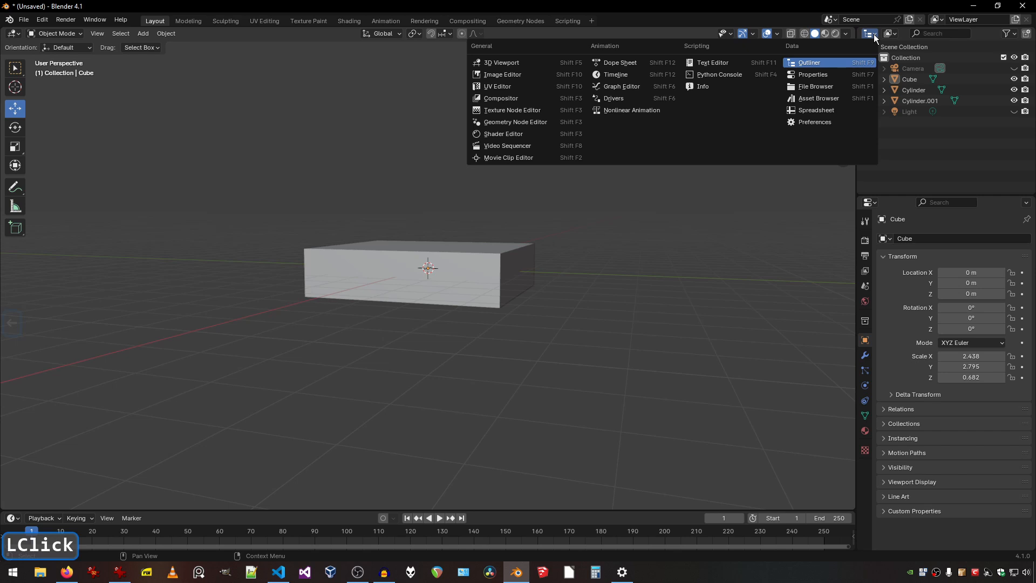
click(874, 34)
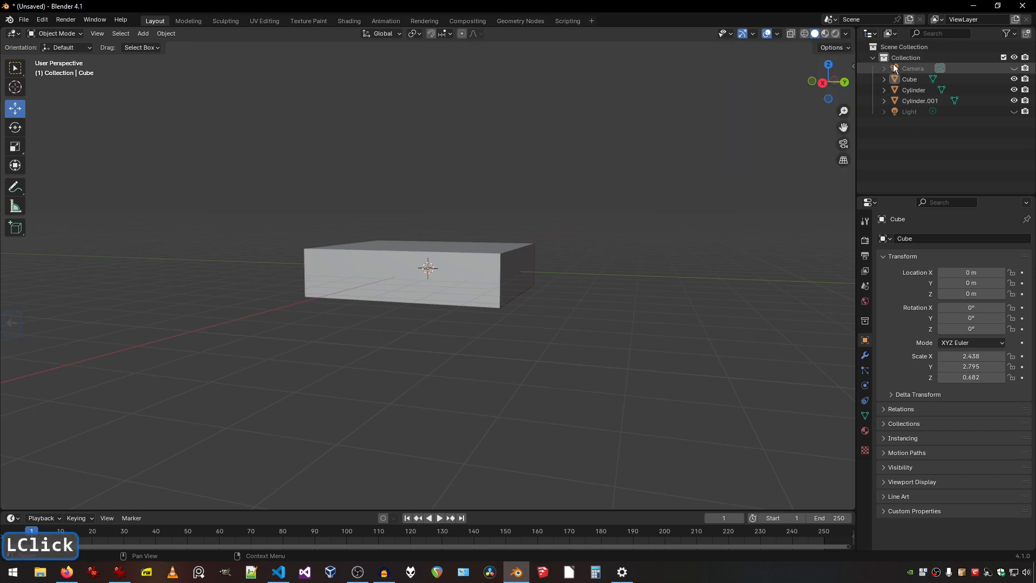
Lower the original cylinder so it protrudes beneath the slab, and lower its duplicate to about Z -0.24 m.
click(908, 87)
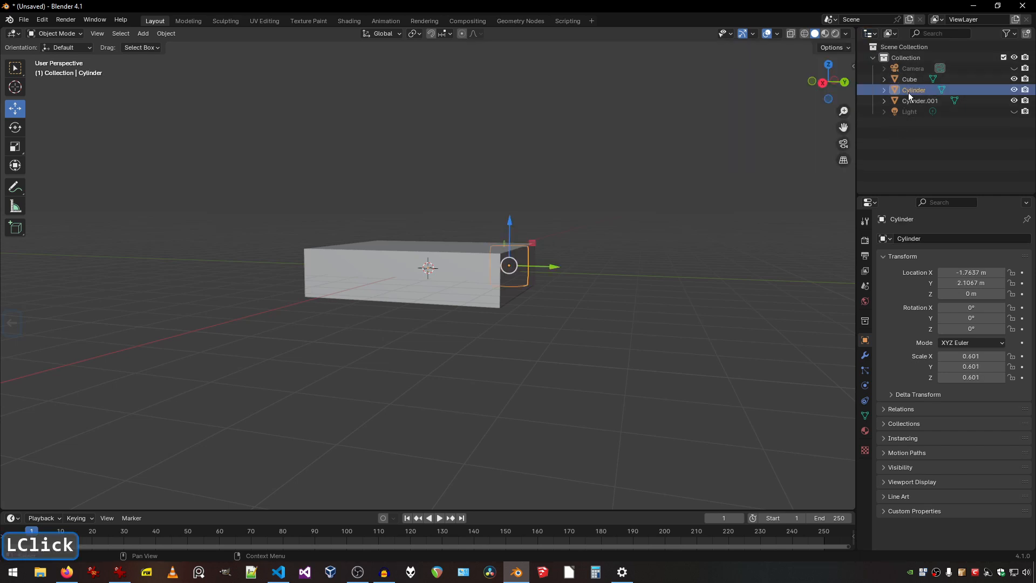
click(910, 102)
click(909, 89)
drag(510, 220, 511, 233)
click(912, 101)
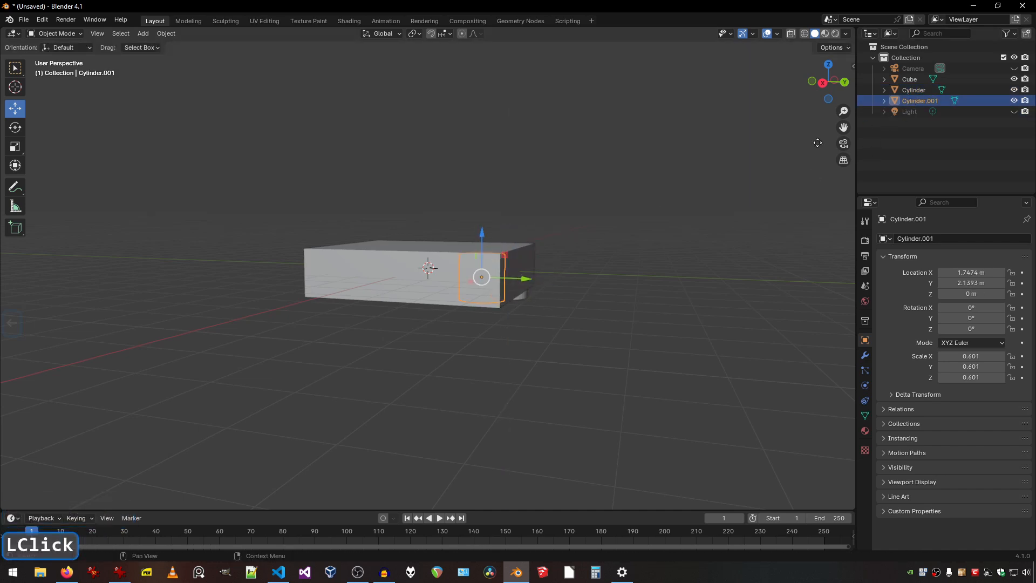
drag(484, 234, 481, 244)
Duplicate both cylinders together and place the copies at the slab's opposite end, about 4.21 m away along negative Y.
click(823, 83)
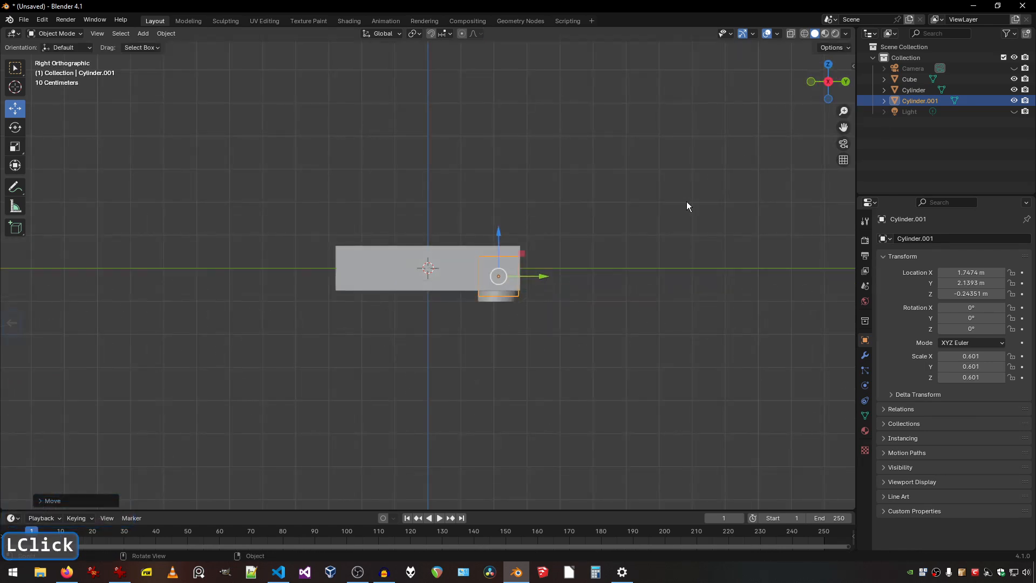
drag(585, 282, 456, 332)
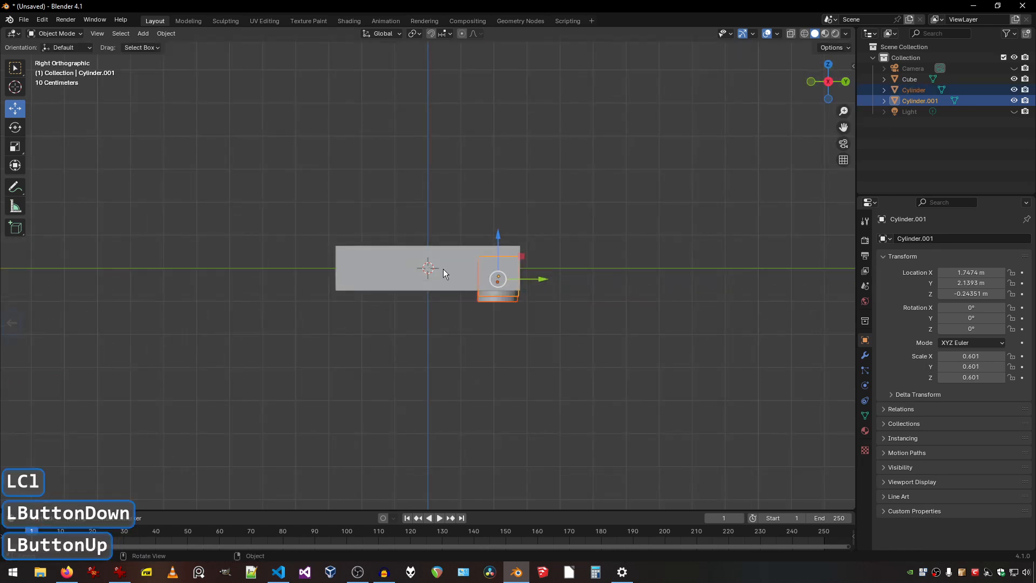
click(138, 32)
mouse_move(156, 32)
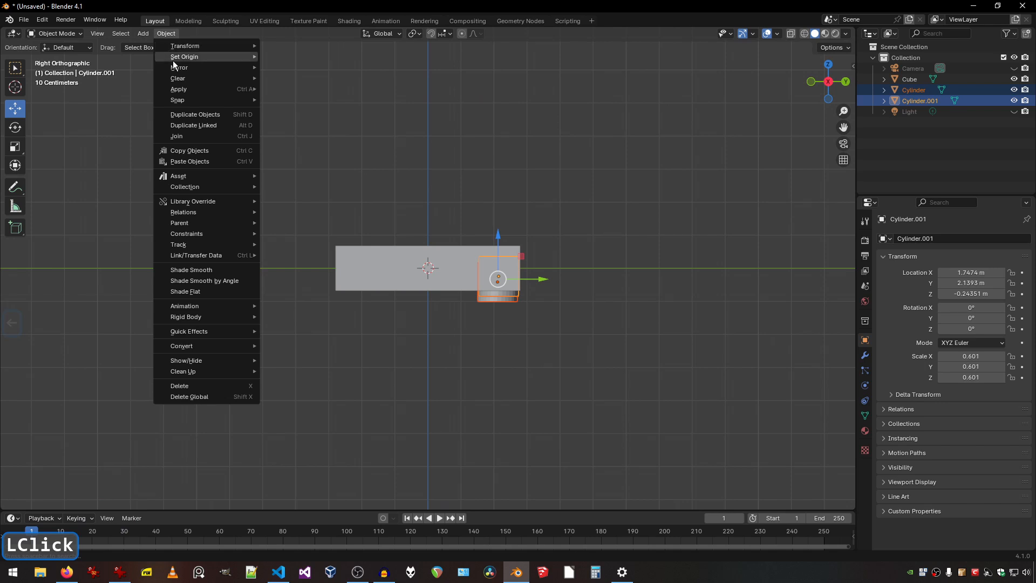
click(191, 114)
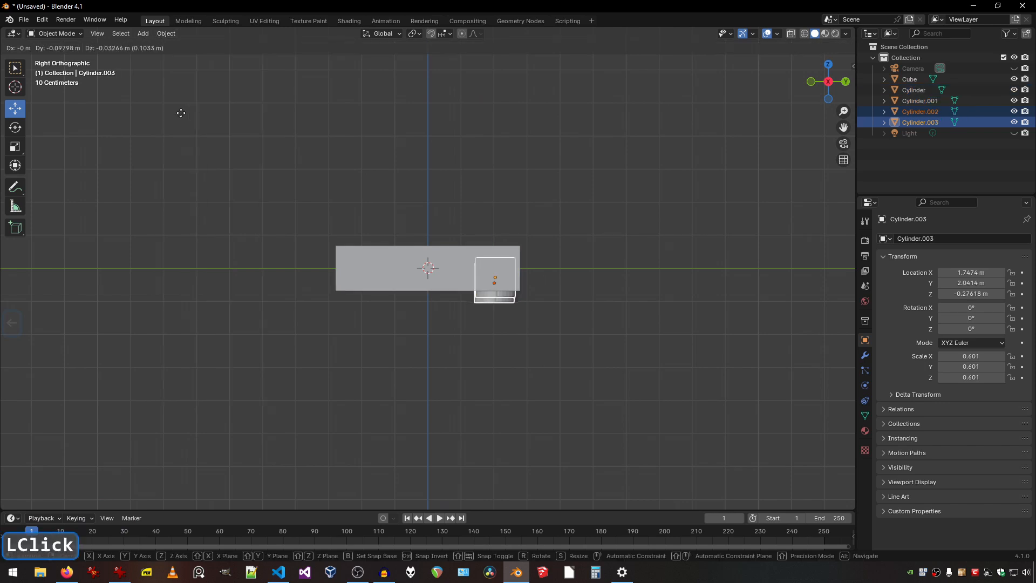
click(51, 115)
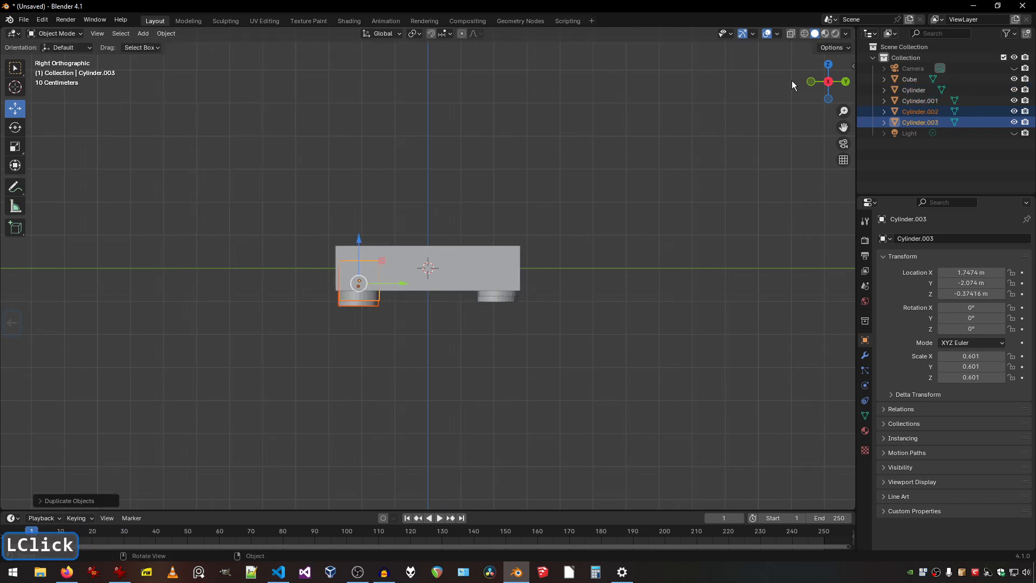
Raise the duplicated leg at the slab's front negative-X corner to about Z -0.38 m.
click(811, 81)
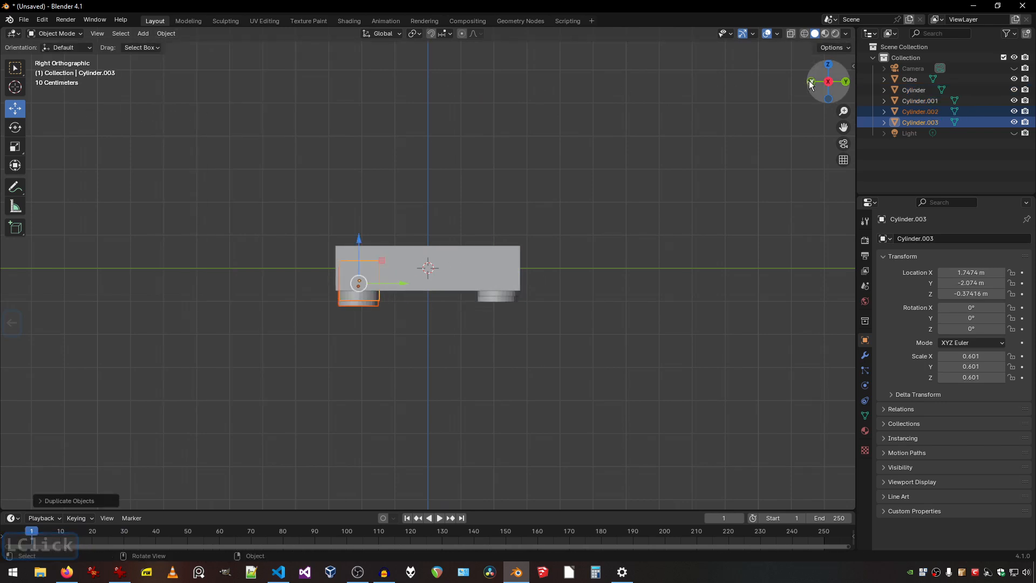
click(356, 297)
drag(372, 259, 373, 235)
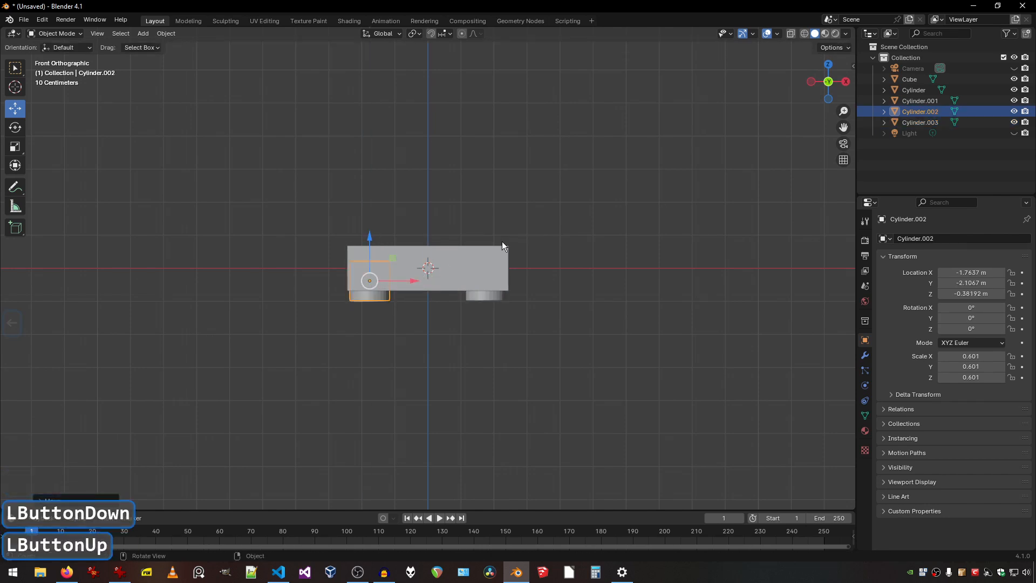
Raise the original back leg to about Z -0.38 m and lower the other back leg to about Z -0.37 m.
mouse_move(829, 82)
mouse_down()
mouse_move(819, 83)
mouse_move(891, 89)
mouse_move(892, 78)
mouse_move(990, 90)
mouse_move(822, 83)
mouse_up()
click(830, 88)
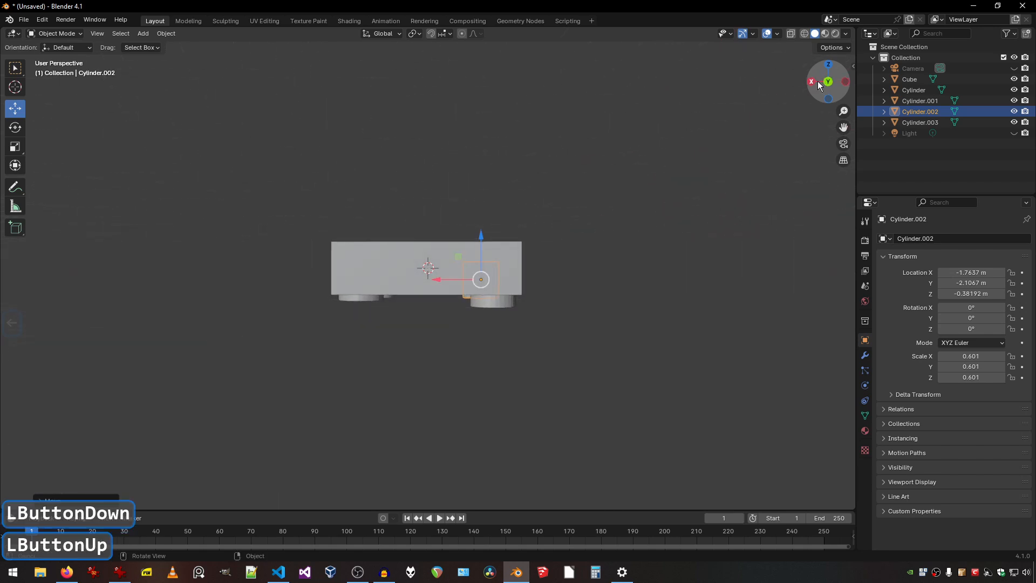
click(821, 83)
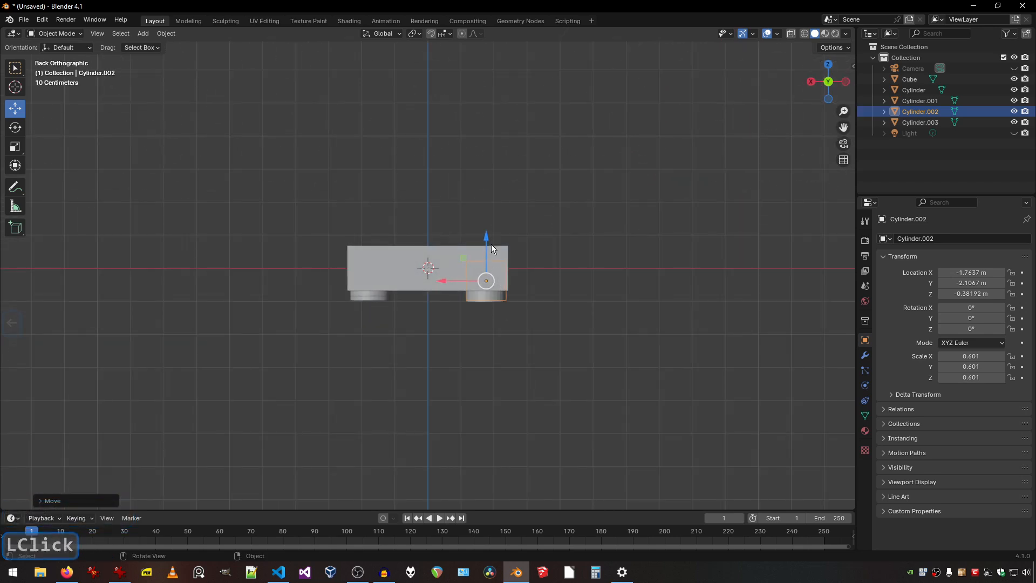
click(493, 296)
drag(486, 238, 548, 232)
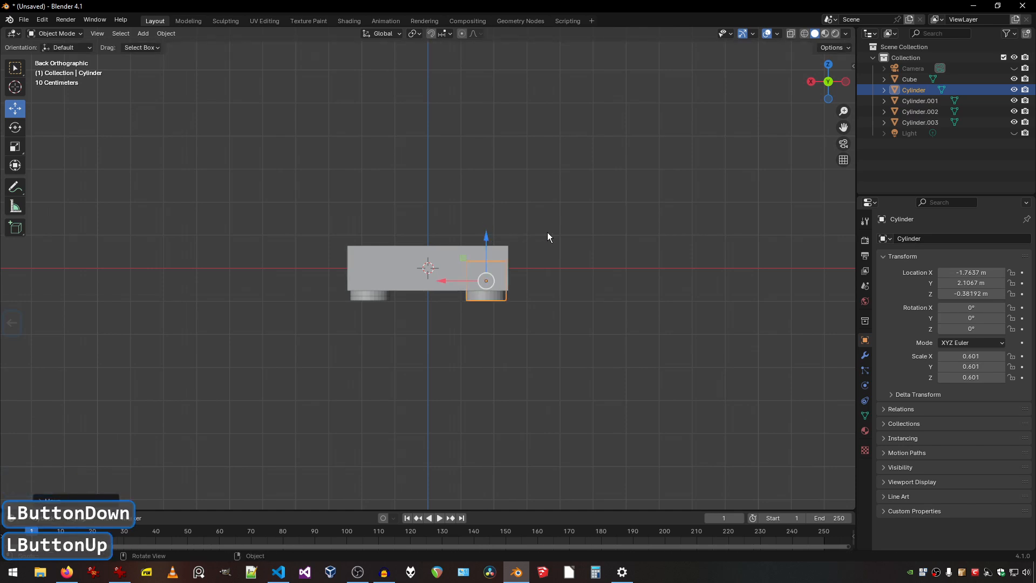
click(359, 293)
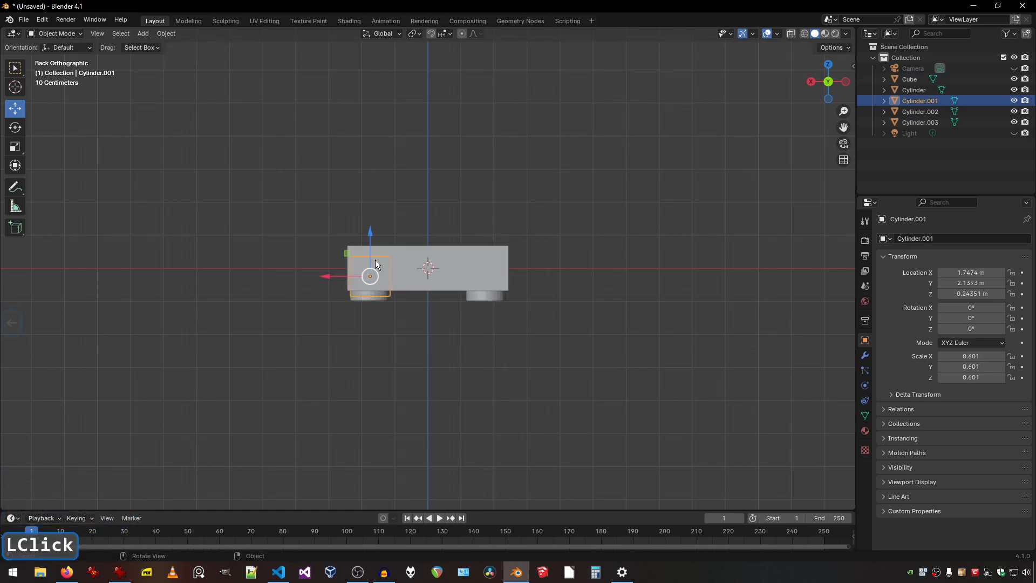
drag(370, 232, 370, 239)
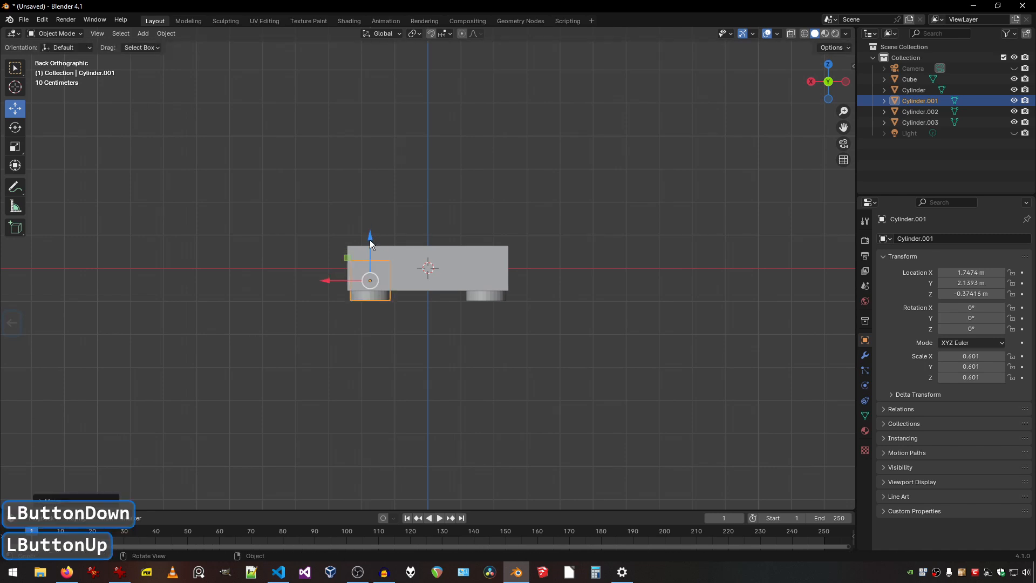
drag(843, 111, 948, 89)
click(734, 170)
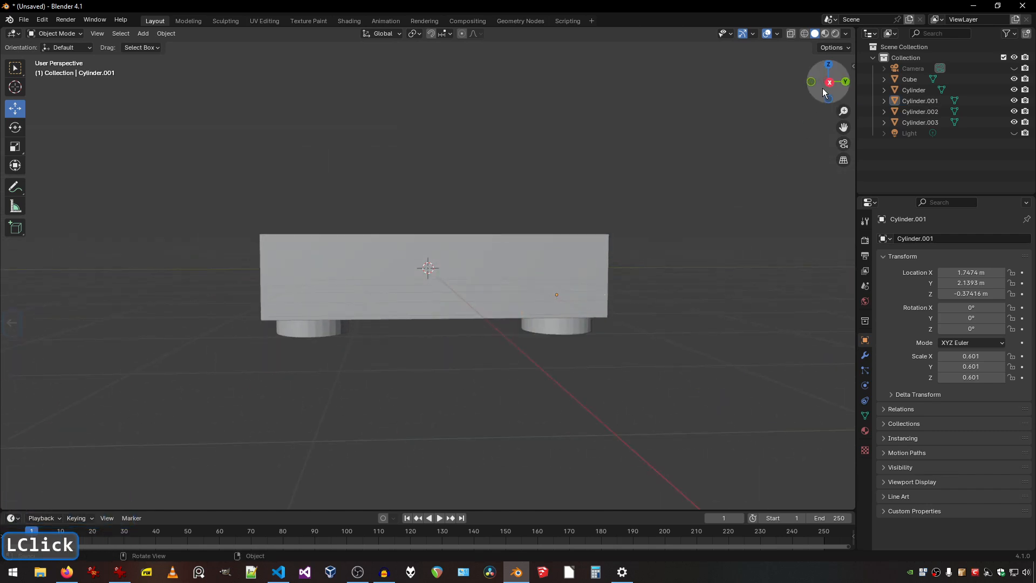
Add a new cylinder at the origin and set its Y rotation to 90°.
drag(822, 89, 851, 97)
click(144, 34)
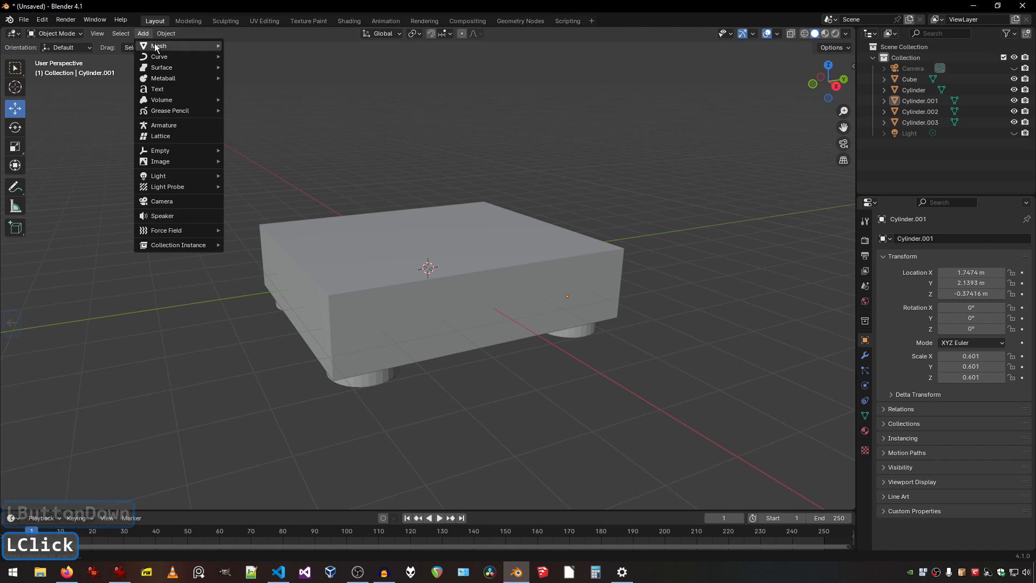
mouse_move(183, 46)
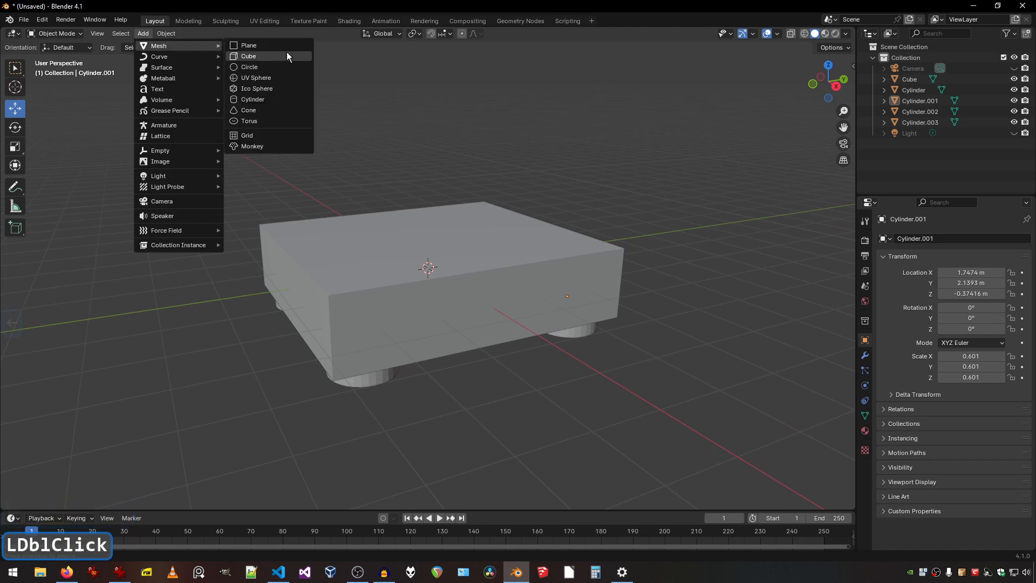
click(264, 100)
click(15, 127)
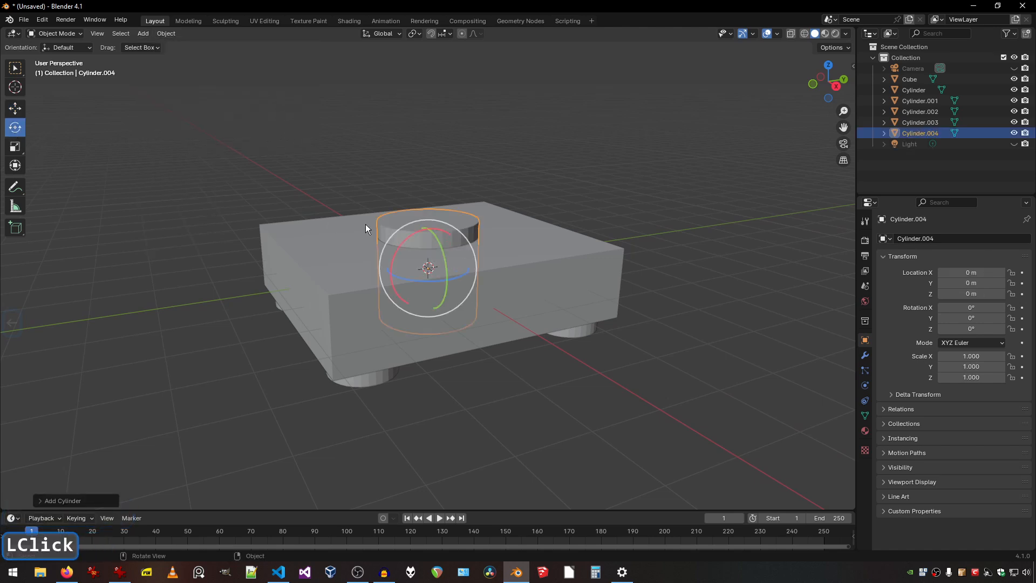
drag(436, 235, 717, 379)
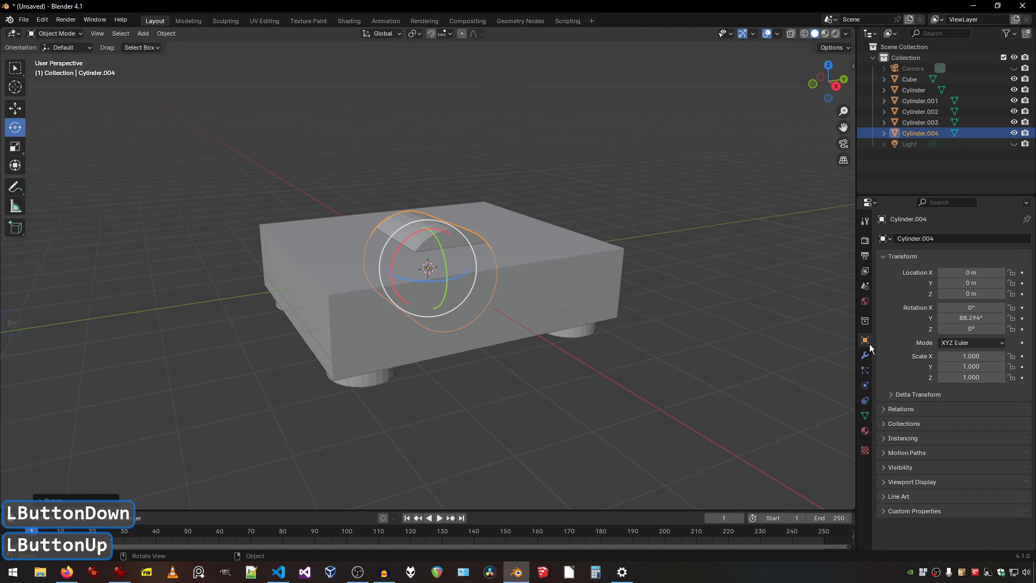
click(960, 318)
text(90)
key(Return)
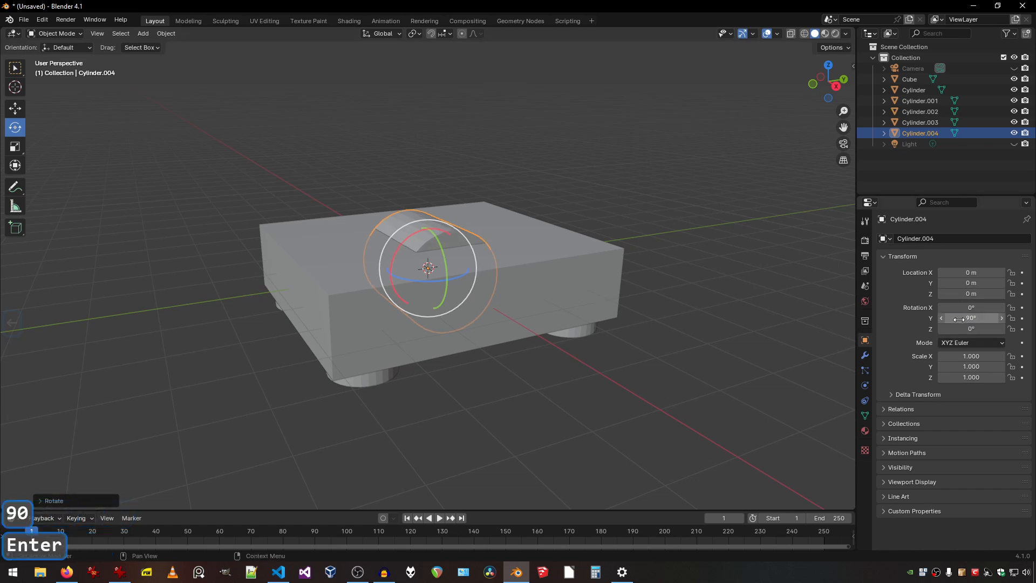
Scale the rotated cylinder to about 0.352 and position it at about X 2.37 m, Z 0.16 m, protruding from the slab's positive-X face.
click(17, 109)
drag(448, 287, 503, 308)
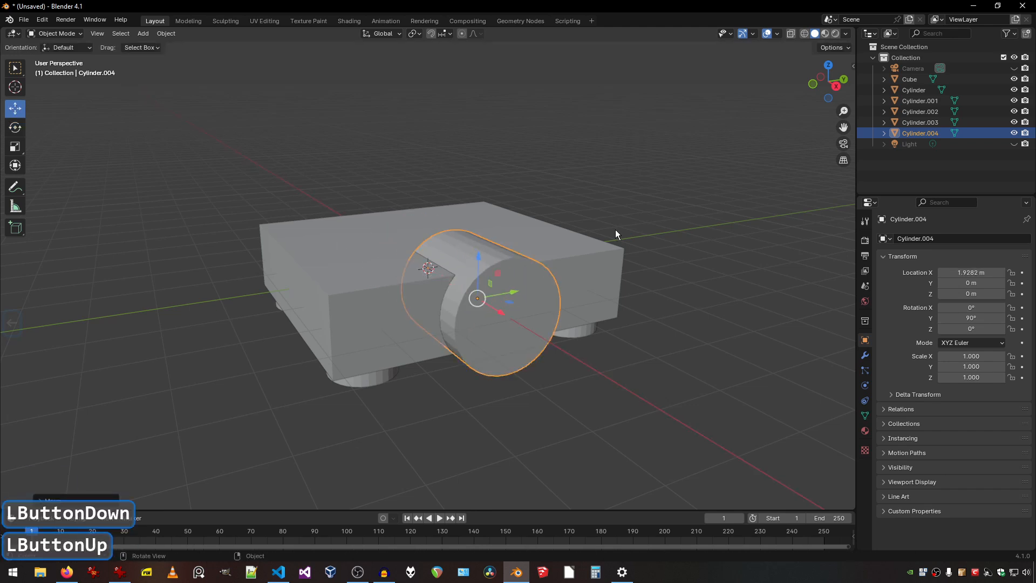
click(836, 88)
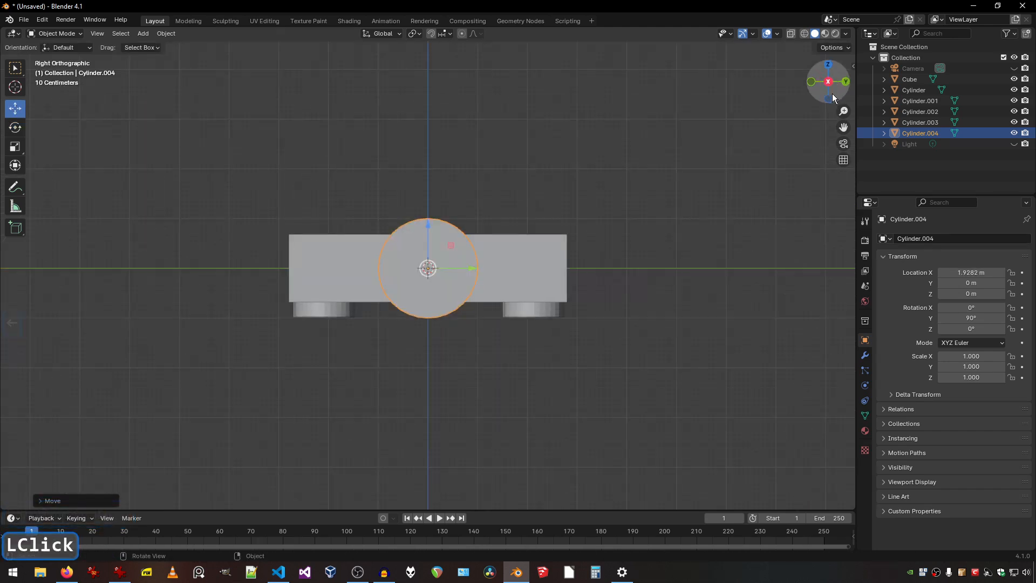
click(16, 146)
drag(391, 233, 429, 215)
click(17, 109)
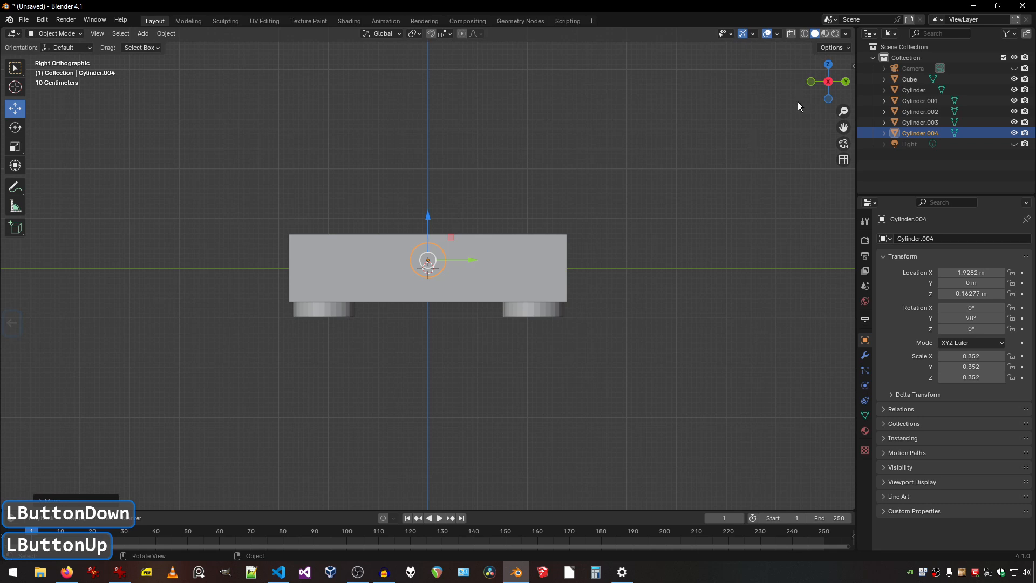
drag(828, 80, 588, 273)
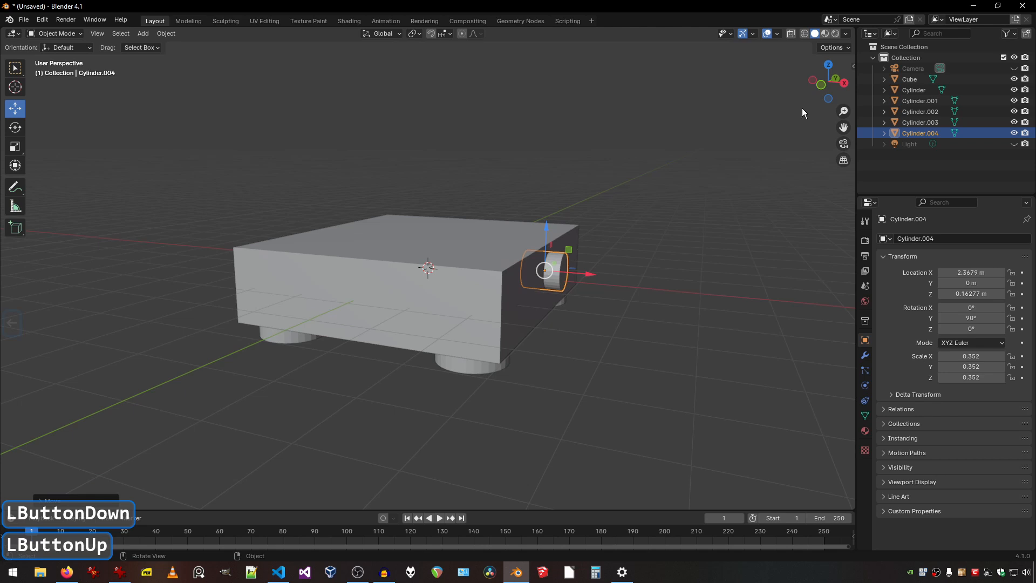
Duplicate the protruding cylinder and place the copy farther out at about X 3.20 m, Z 0.15 m.
click(821, 91)
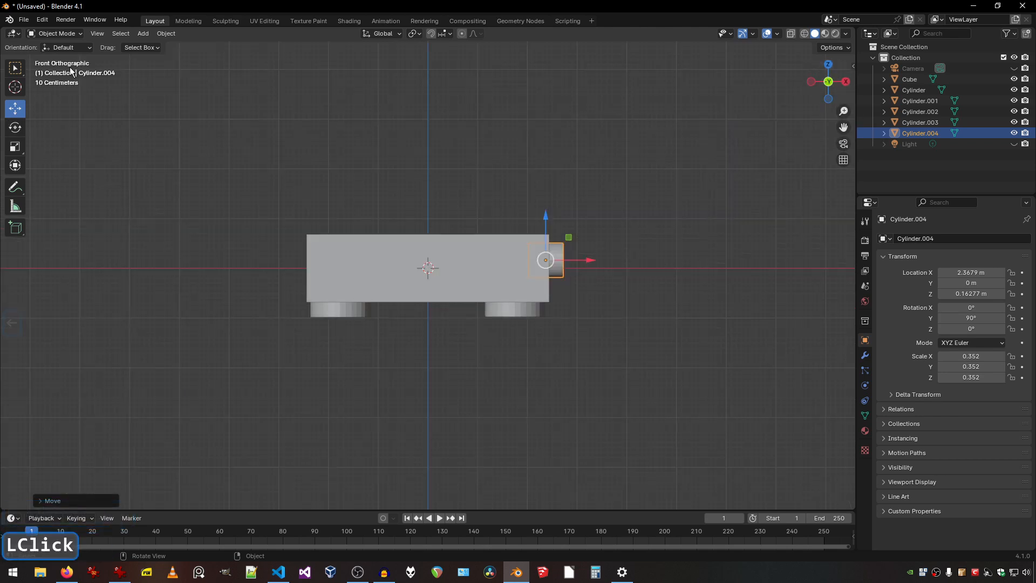
click(166, 33)
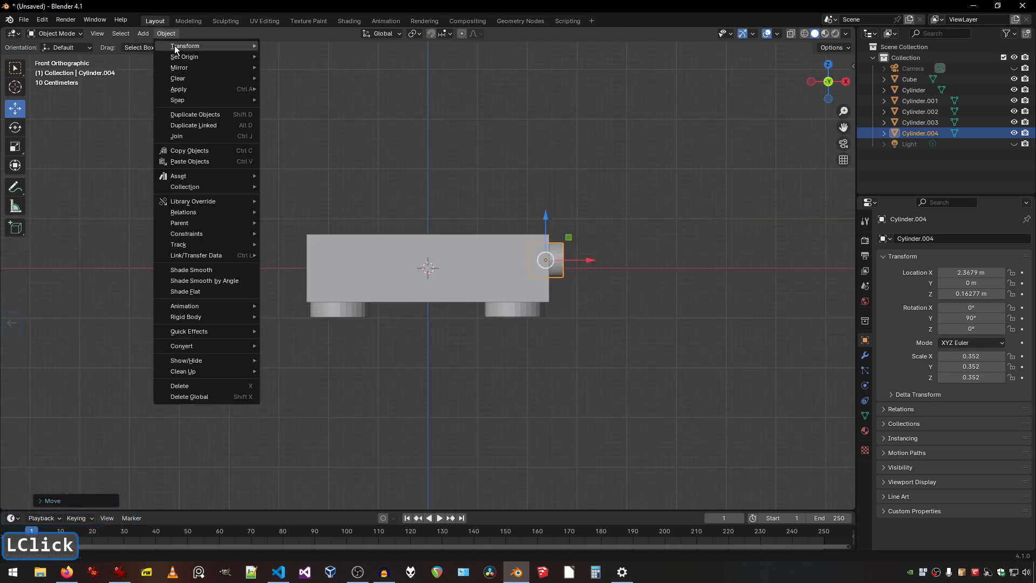
click(196, 113)
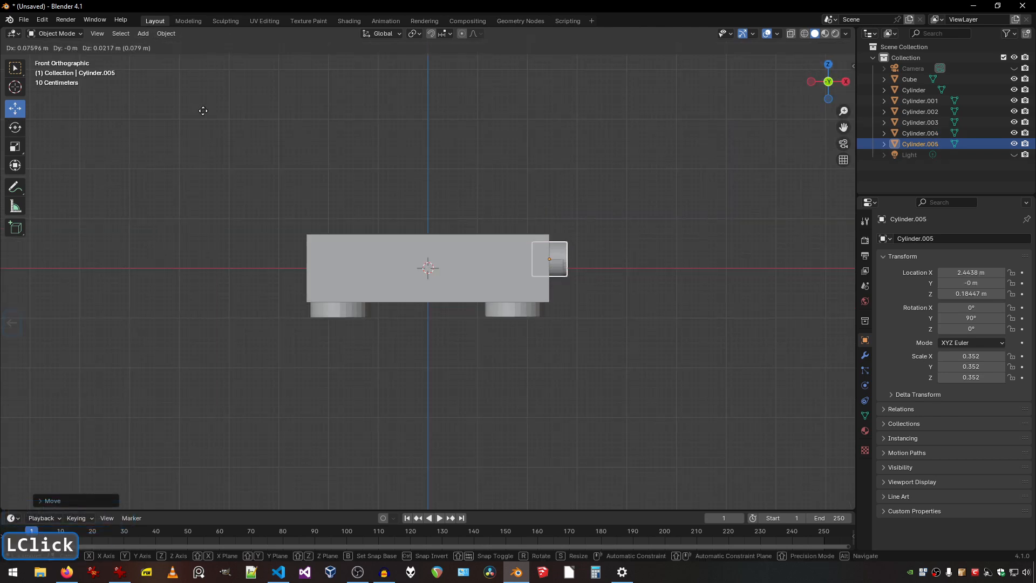
click(237, 113)
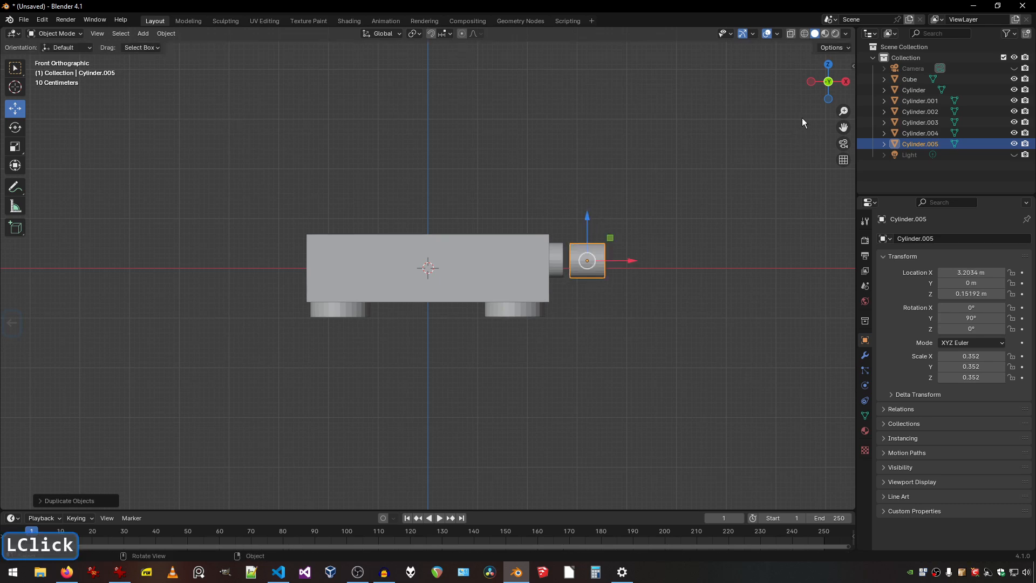
Scale the duplicated cylinder uniformly to about 0.46 and flatten it along its axis to about 0.218.
drag(844, 112, 788, 132)
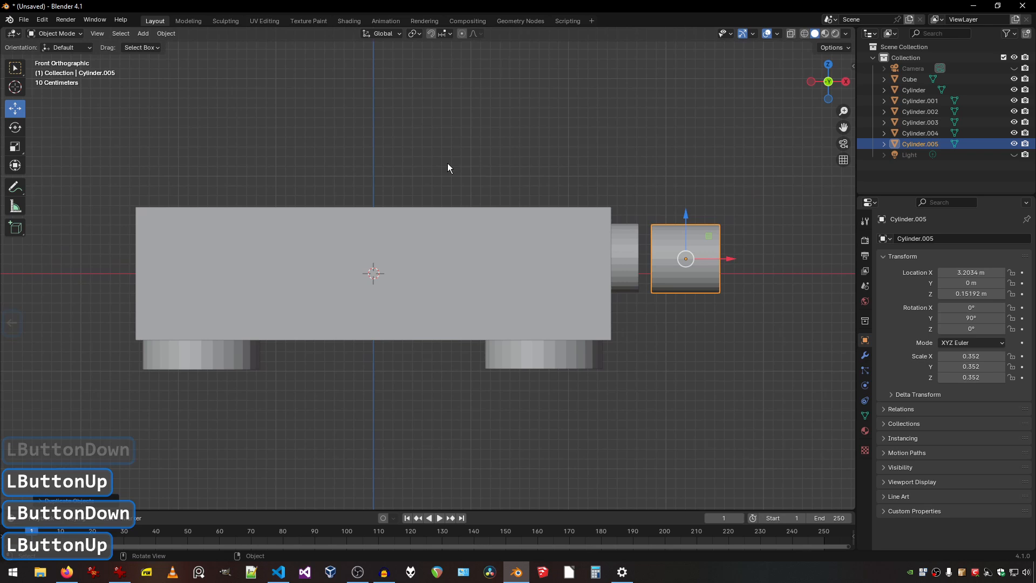
click(15, 146)
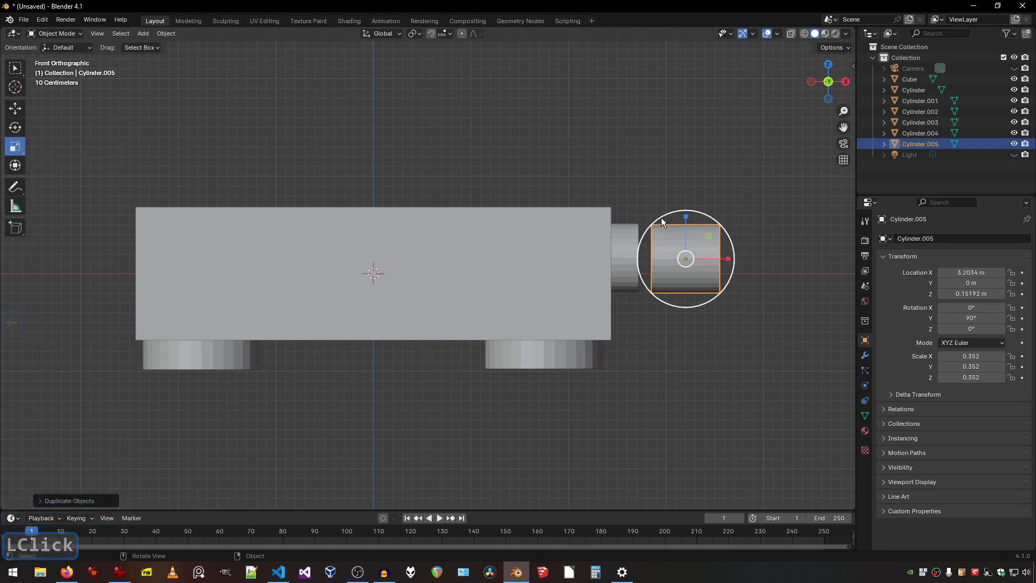
drag(661, 218, 640, 204)
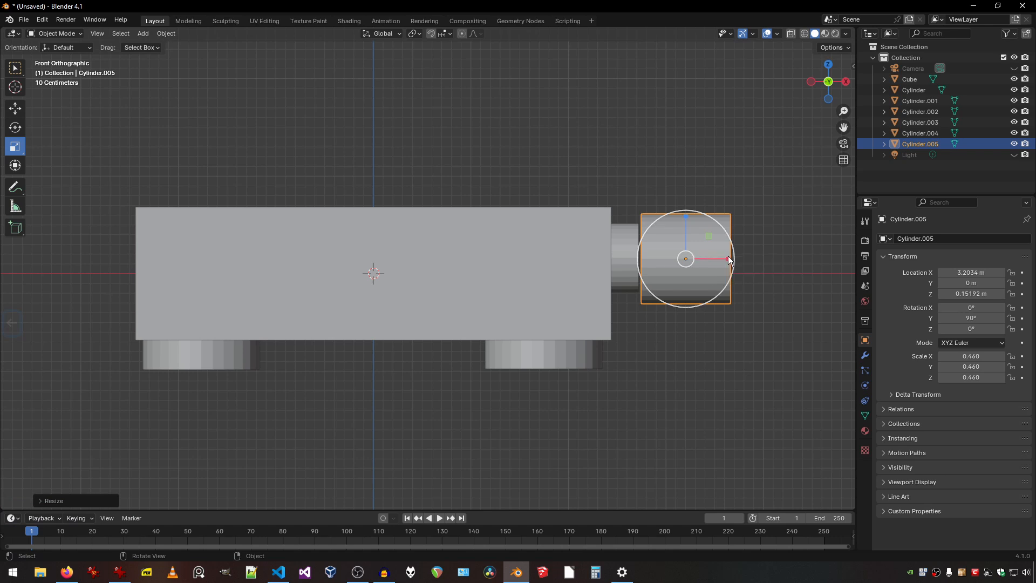
drag(727, 258, 673, 260)
Move the flattened cylinder inward along X to about 2.72 m so it caps the smaller one like a knob.
click(21, 108)
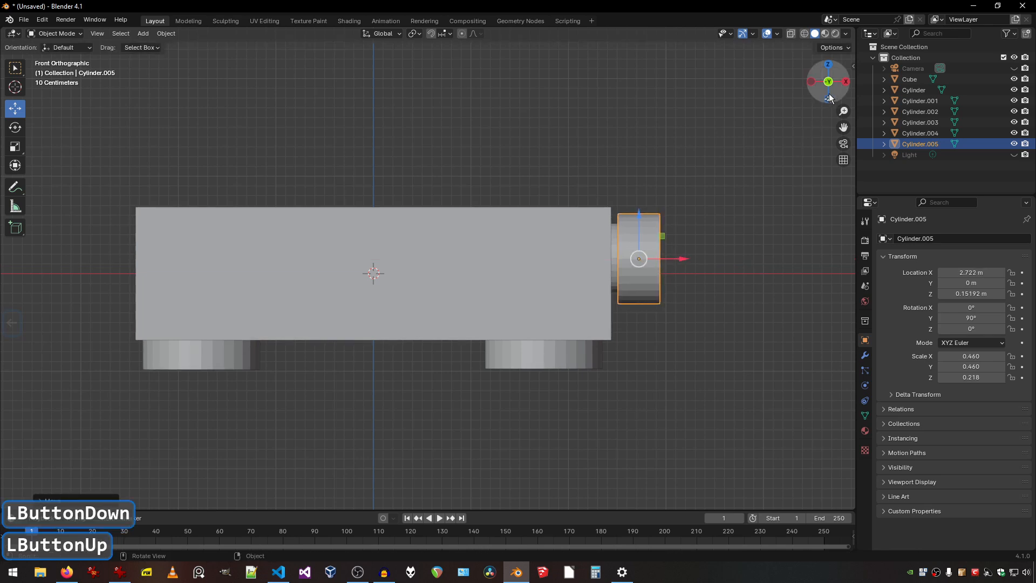
drag(830, 98, 715, 128)
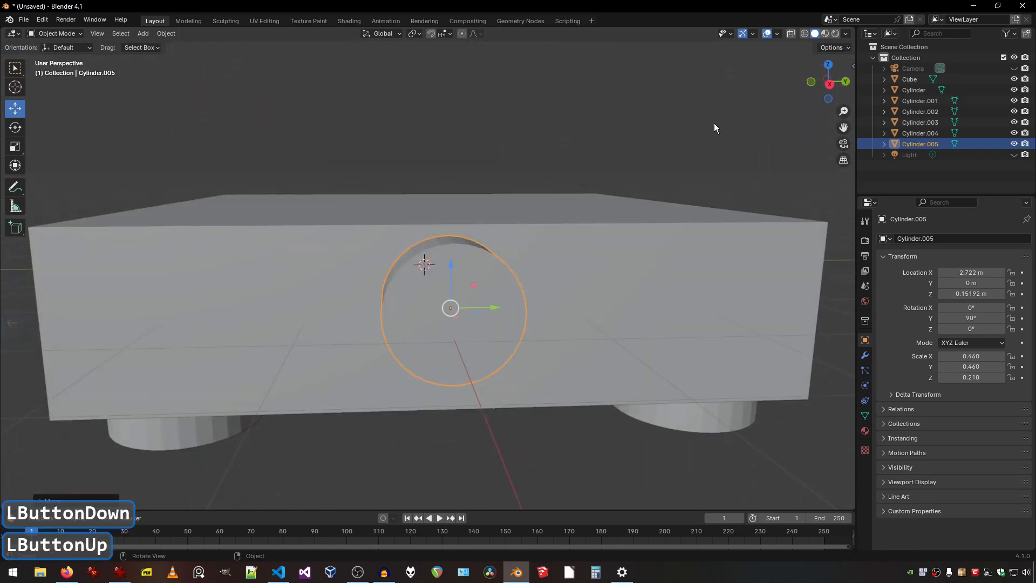
drag(843, 112, 844, 142)
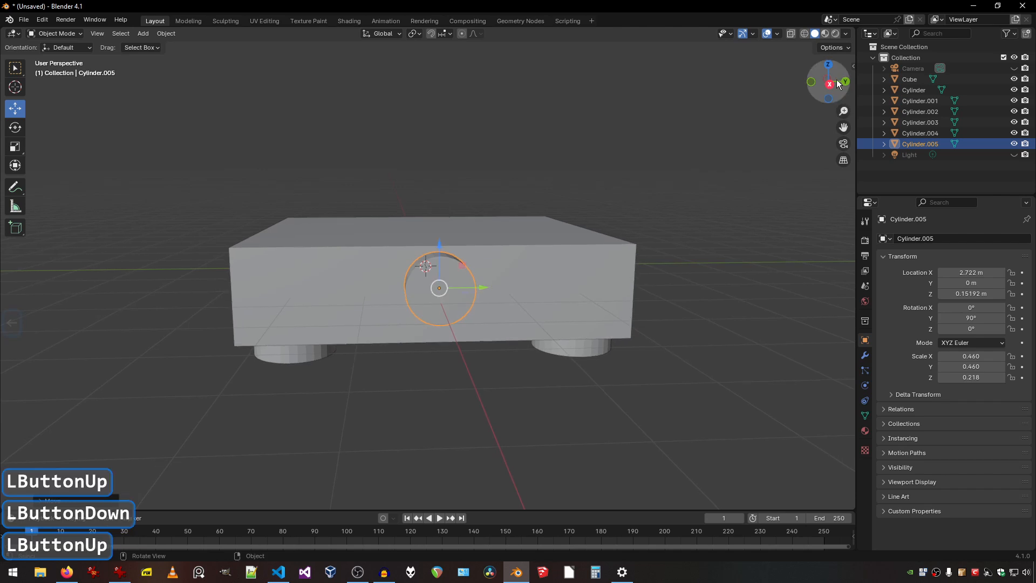
Duplicate the slab with its four legs, without the knob cylinders, and place the copy beneath the original, about 1.64 m lower.
drag(834, 83, 443, 225)
drag(225, 217, 472, 381)
drag(842, 116, 813, 149)
drag(842, 96, 733, 150)
drag(854, 153, 855, 111)
click(831, 85)
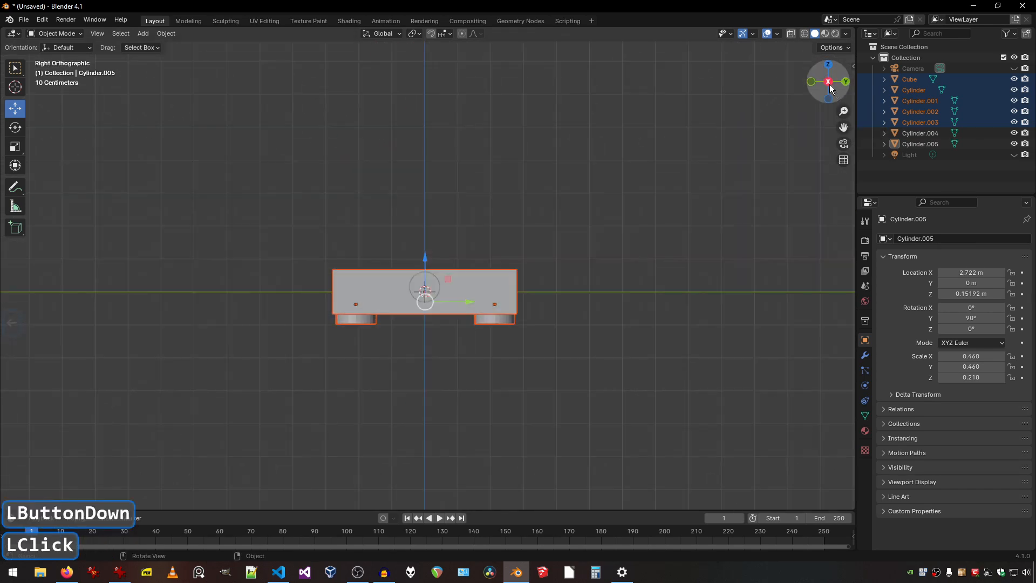
click(163, 34)
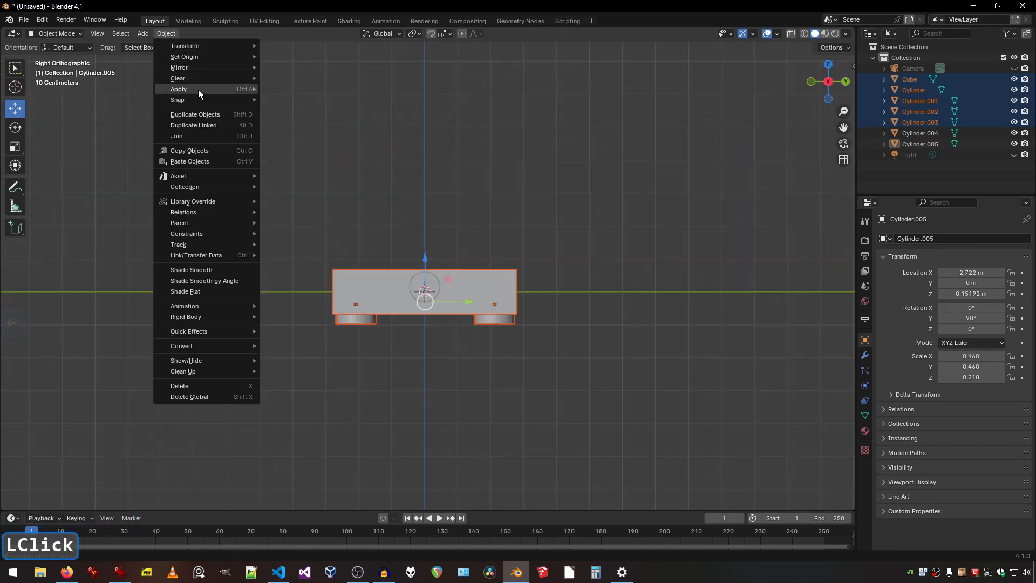
click(195, 115)
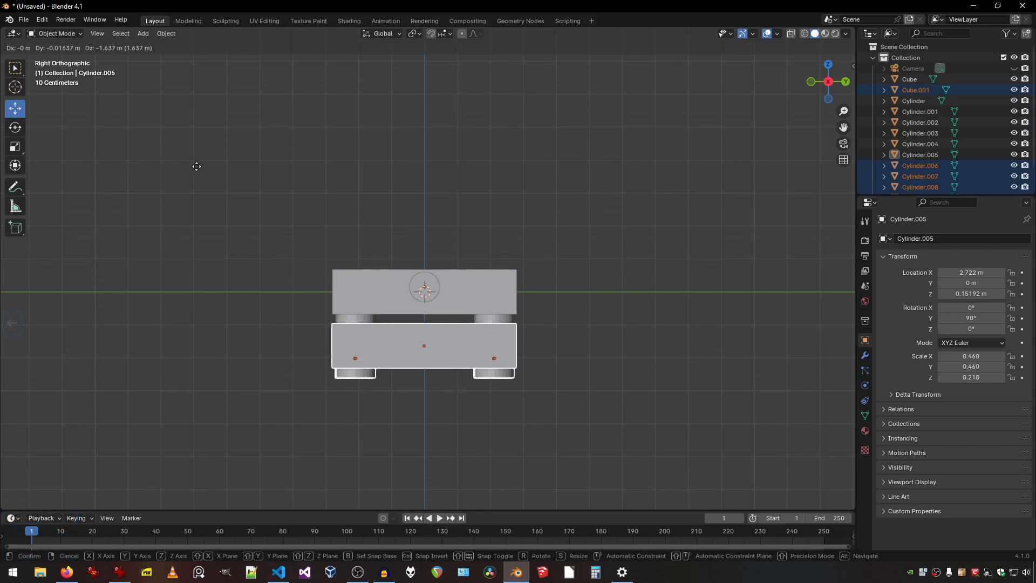
click(197, 165)
click(707, 153)
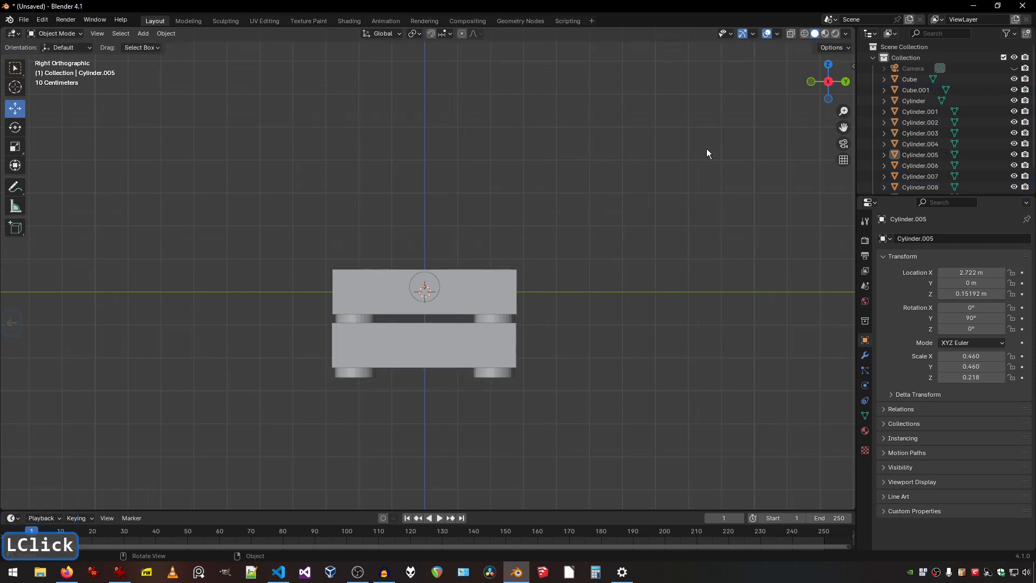
Raise all parts of both slabs together by about 2.64 m so the lowest legs rest on the ground plane.
mouse_move(815, 84)
mouse_down()
mouse_move(814, 120)
mouse_move(782, 121)
mouse_move(805, 86)
mouse_up()
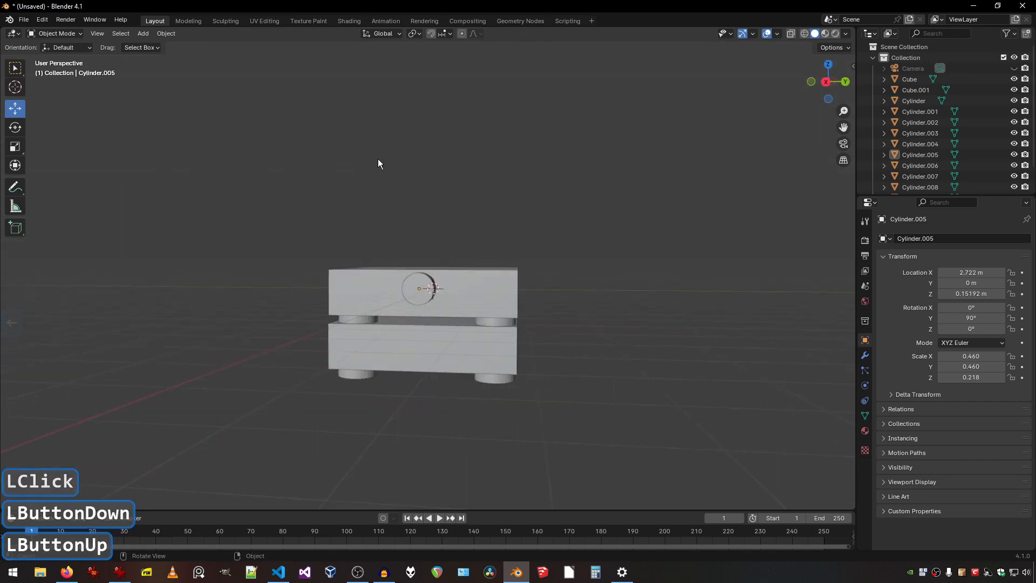
drag(274, 146, 526, 386)
click(827, 83)
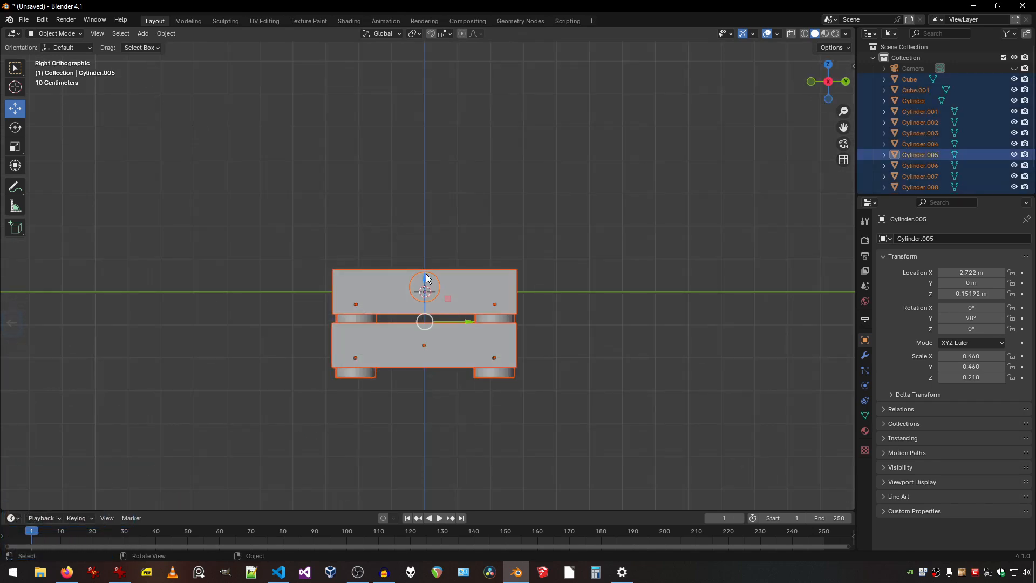
drag(427, 279, 427, 187)
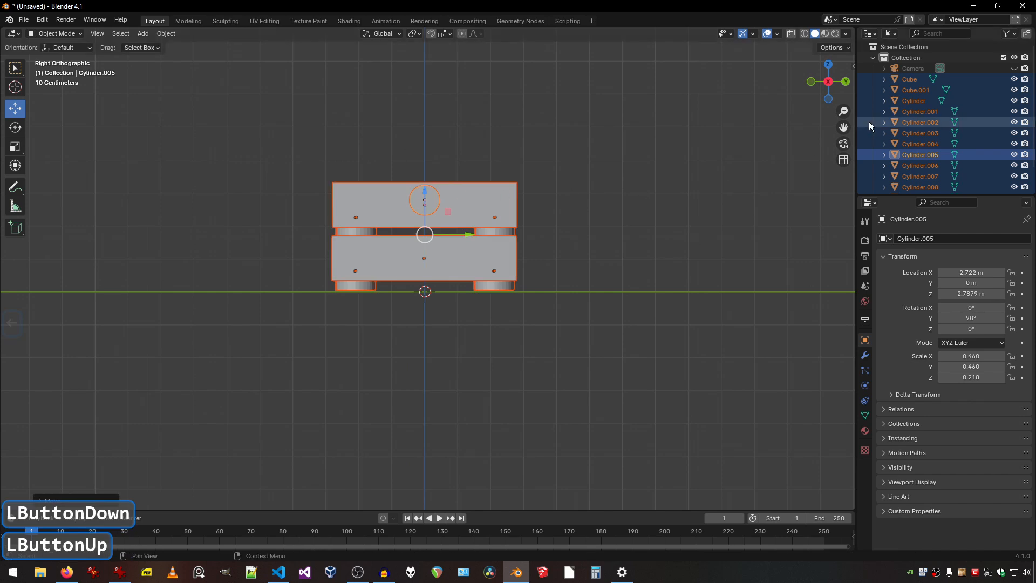
Frame all objects in the view and examine the stacked model from an angle in perspective.
click(95, 33)
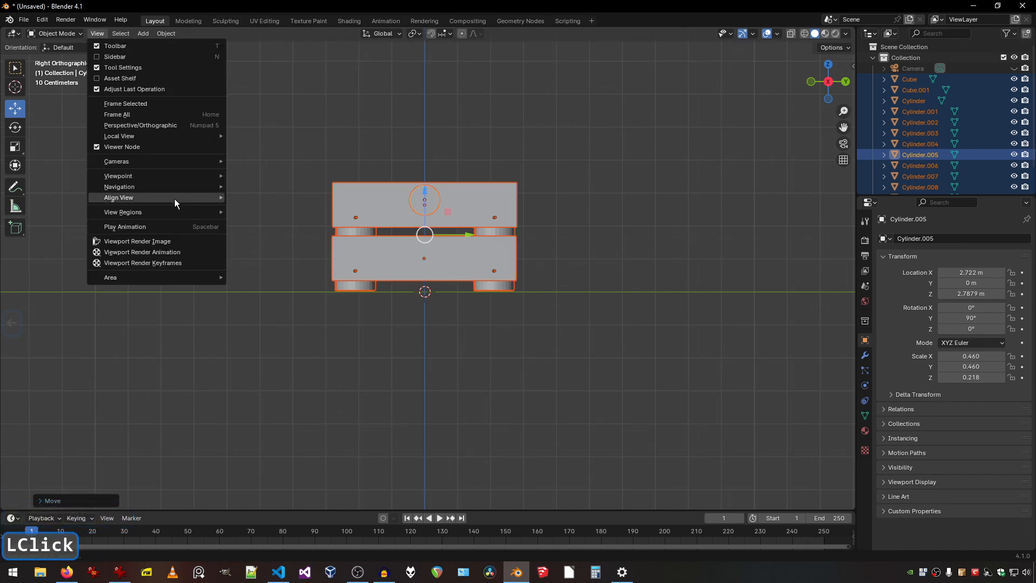
mouse_move(173, 199)
click(299, 241)
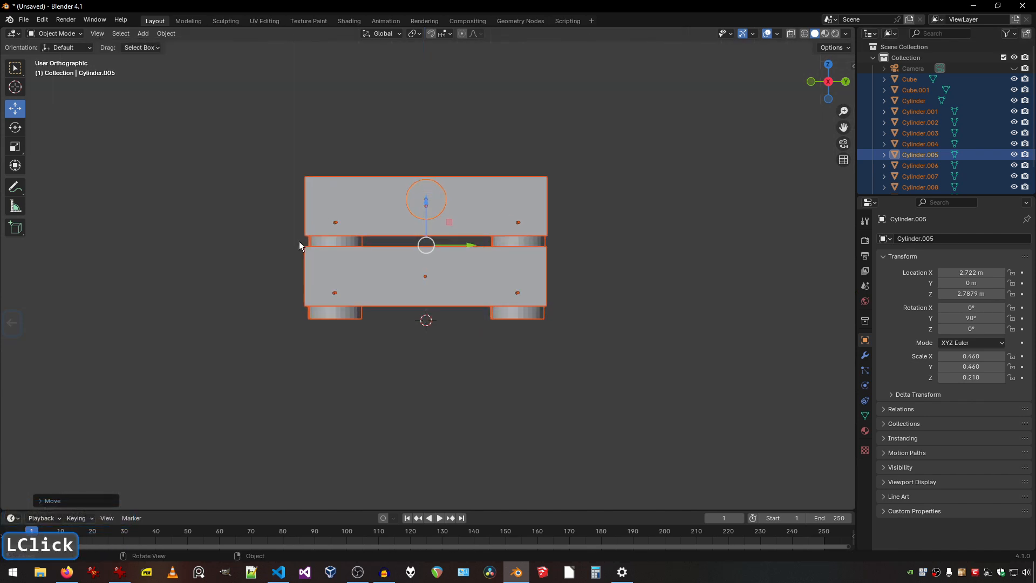
drag(807, 82, 795, 151)
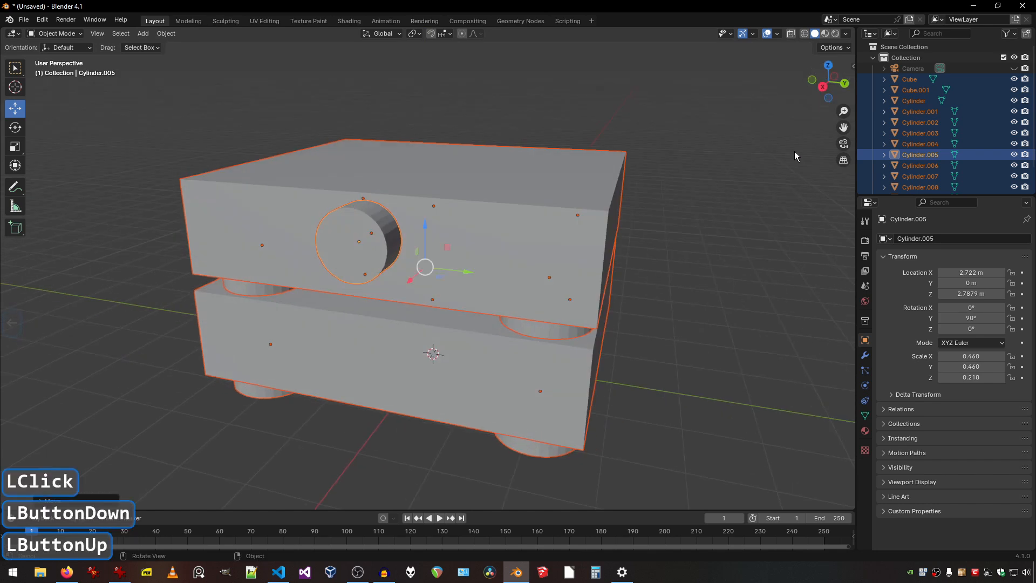
Add a cube and raise it along Z to about 2.81 m so it protrudes above the upper slab.
click(818, 112)
drag(845, 112, 845, 121)
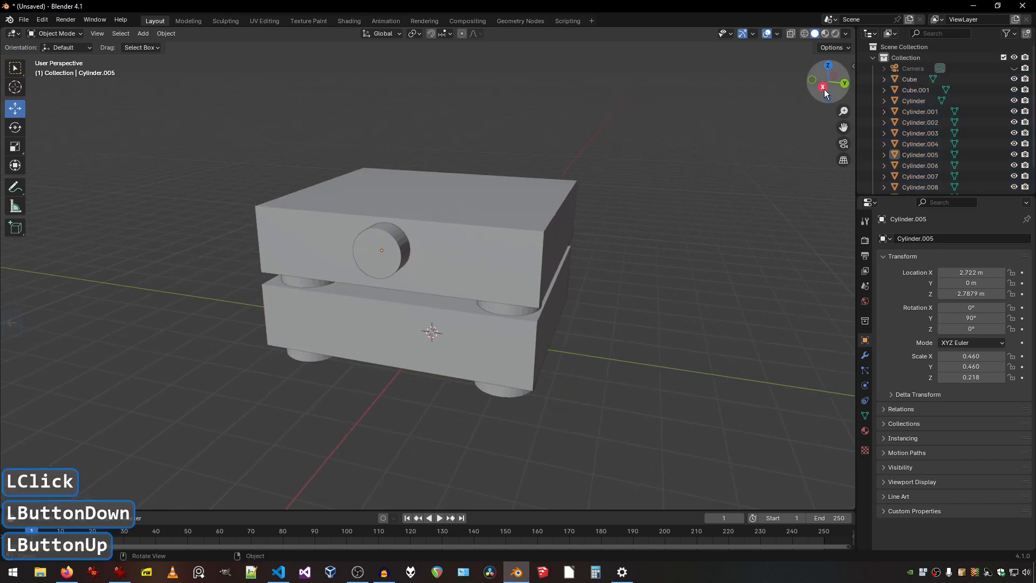
drag(828, 81, 798, 120)
click(143, 34)
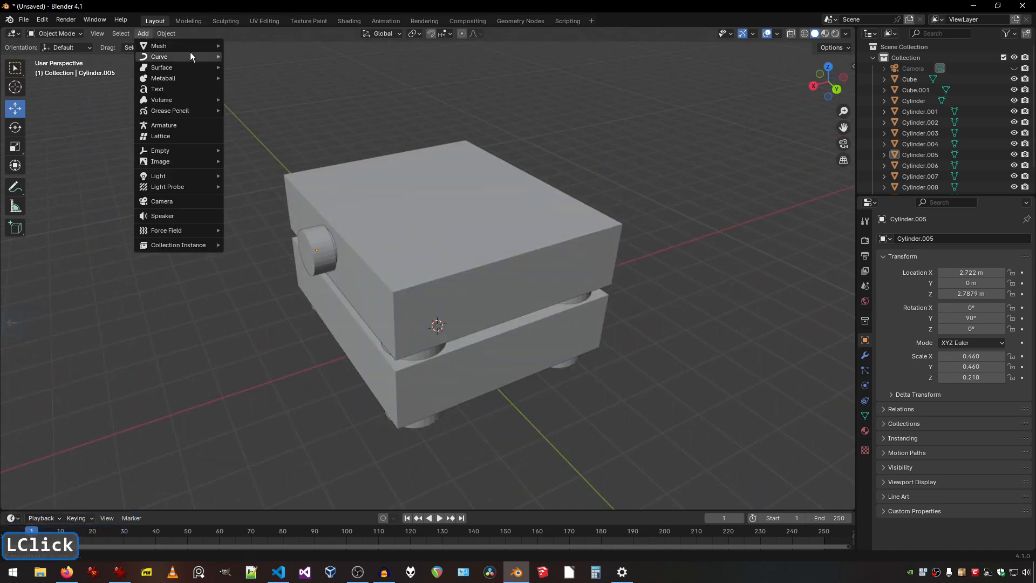
mouse_move(189, 48)
click(248, 55)
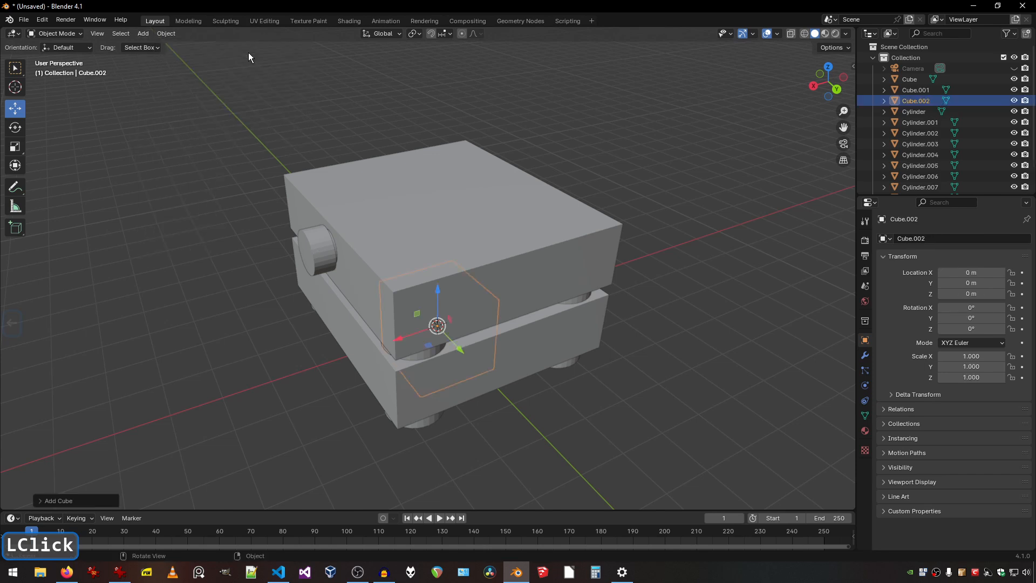
drag(439, 290, 441, 181)
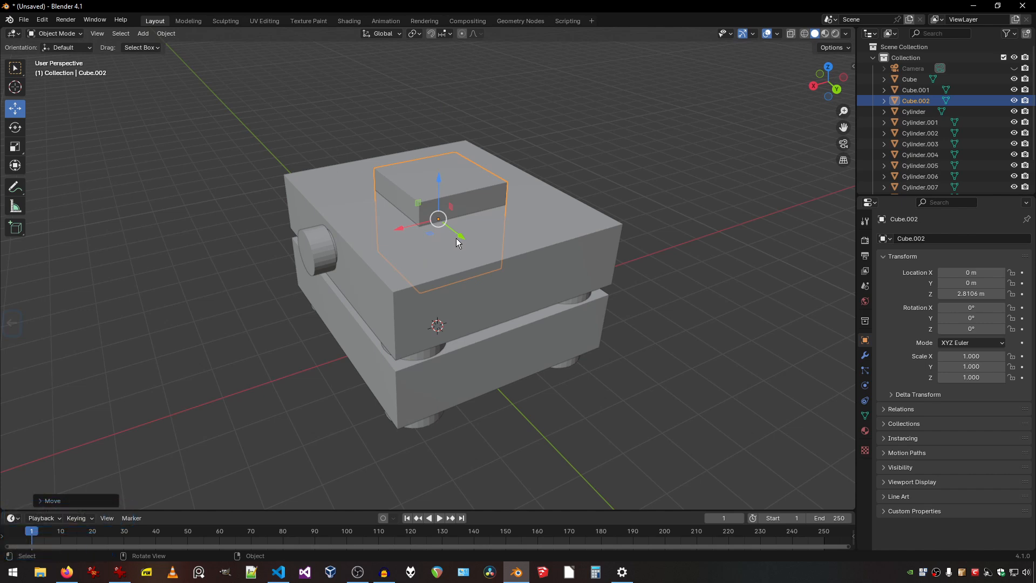
Scale the new cube to about 2.42 along Y and 0.67 along Z to form a low plate on the upper slab.
click(14, 146)
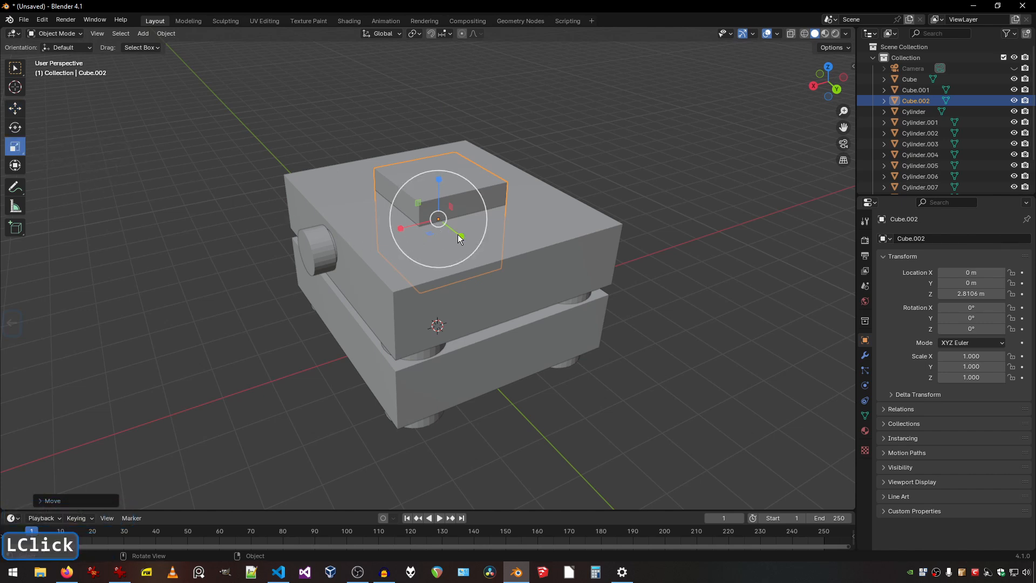
drag(459, 235, 490, 260)
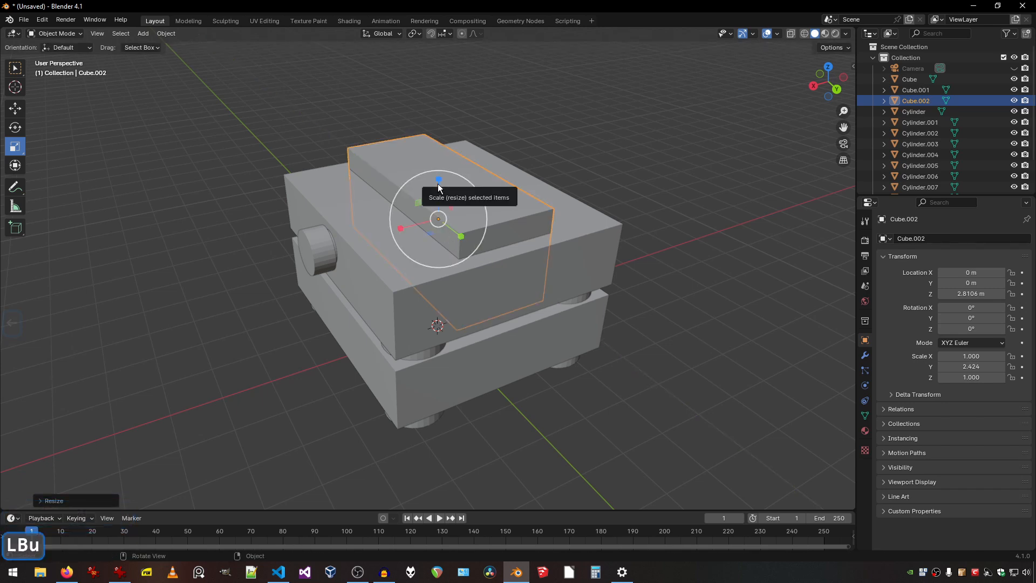
drag(439, 186, 475, 202)
Move the plate along X to about -0.69 m, away from the knob side.
click(829, 68)
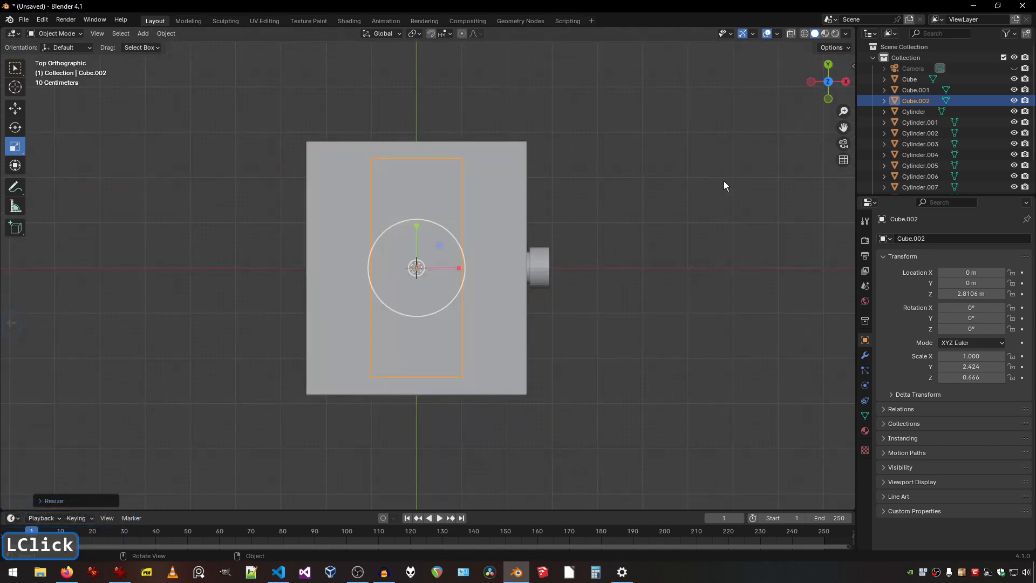
click(15, 108)
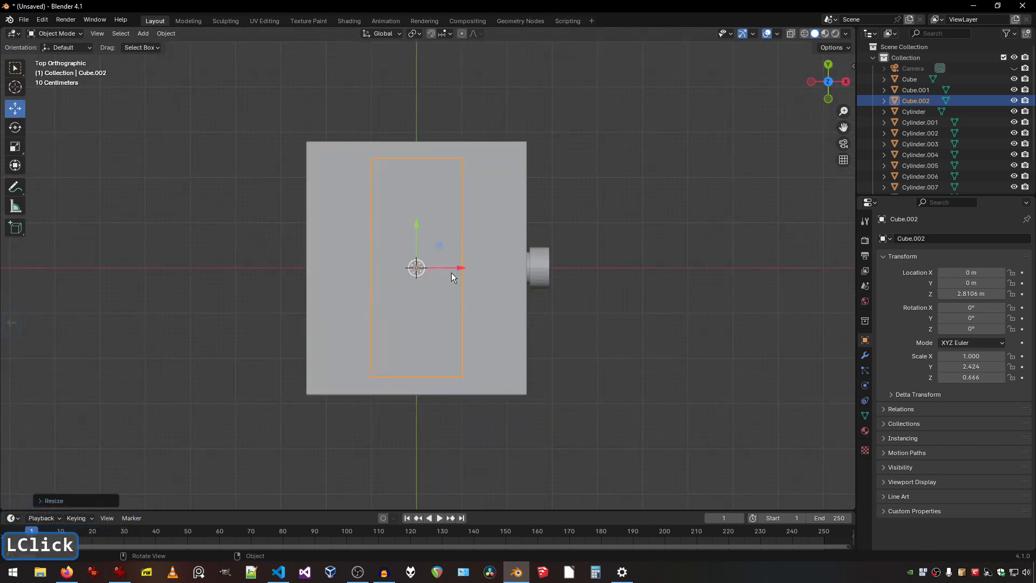
drag(462, 266, 430, 272)
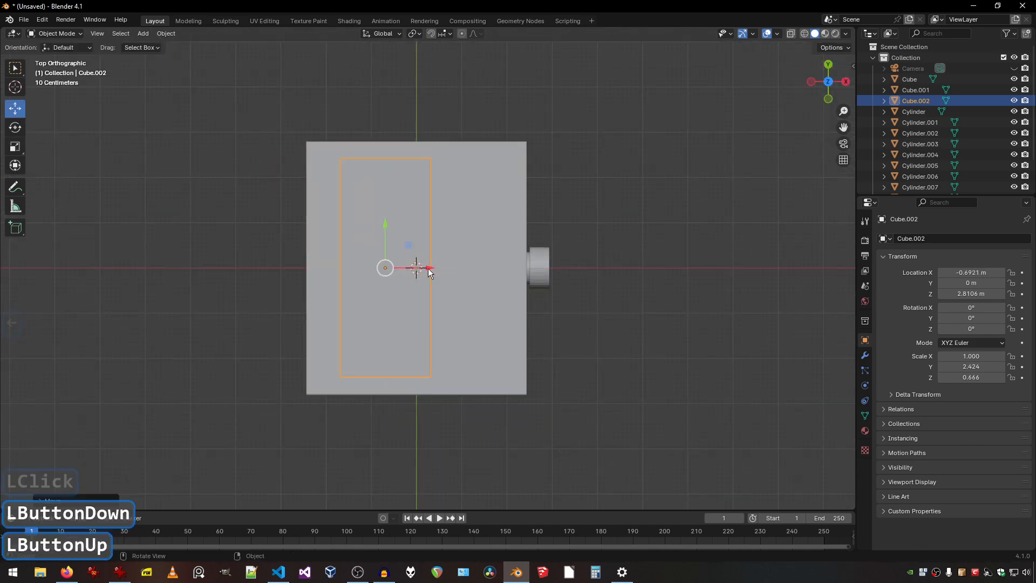
Add a cylinder and raise it along Z to about 4.12 m so it stands on the upper slab.
drag(817, 99, 116, 73)
click(143, 34)
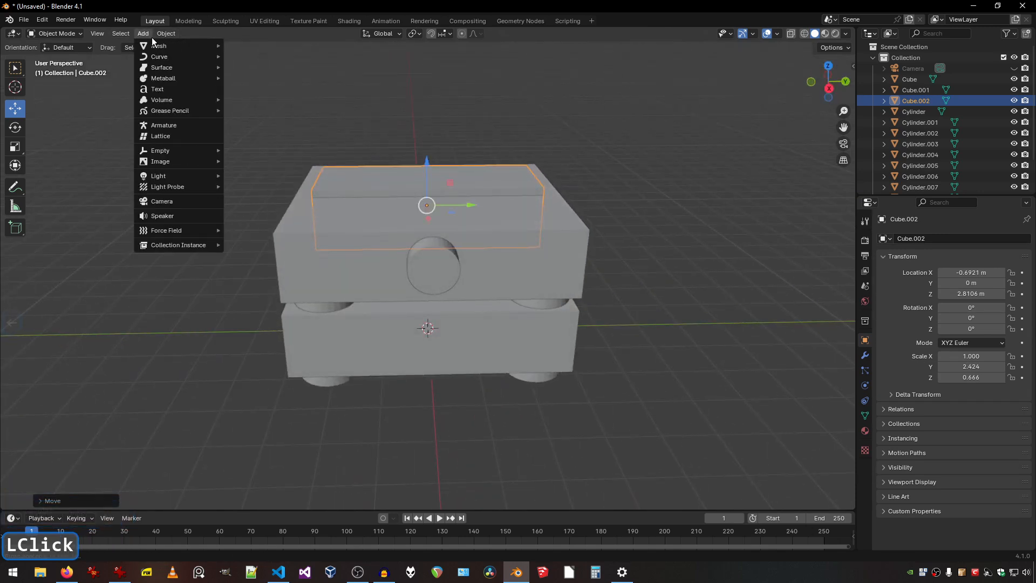
mouse_move(151, 46)
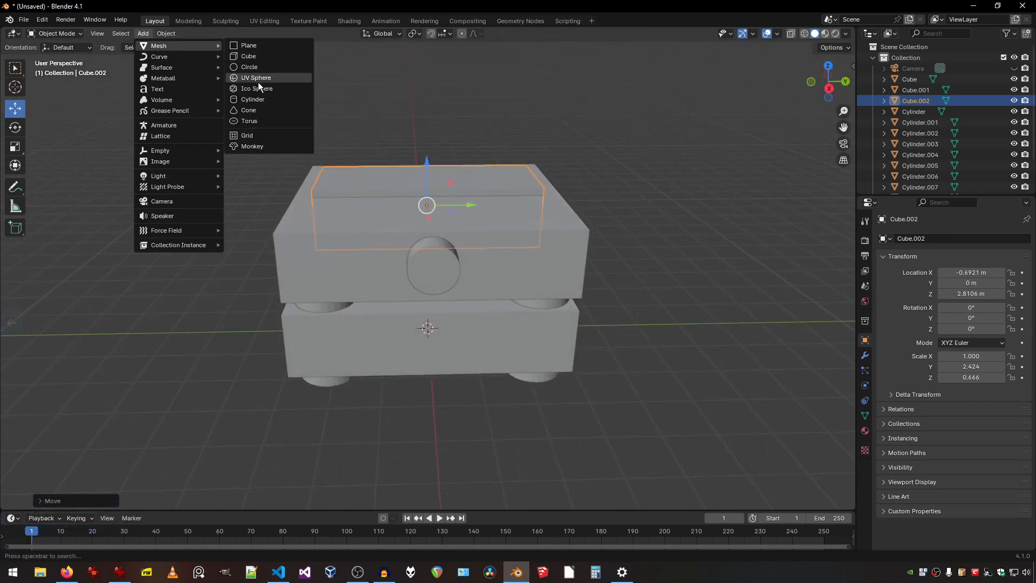
click(257, 99)
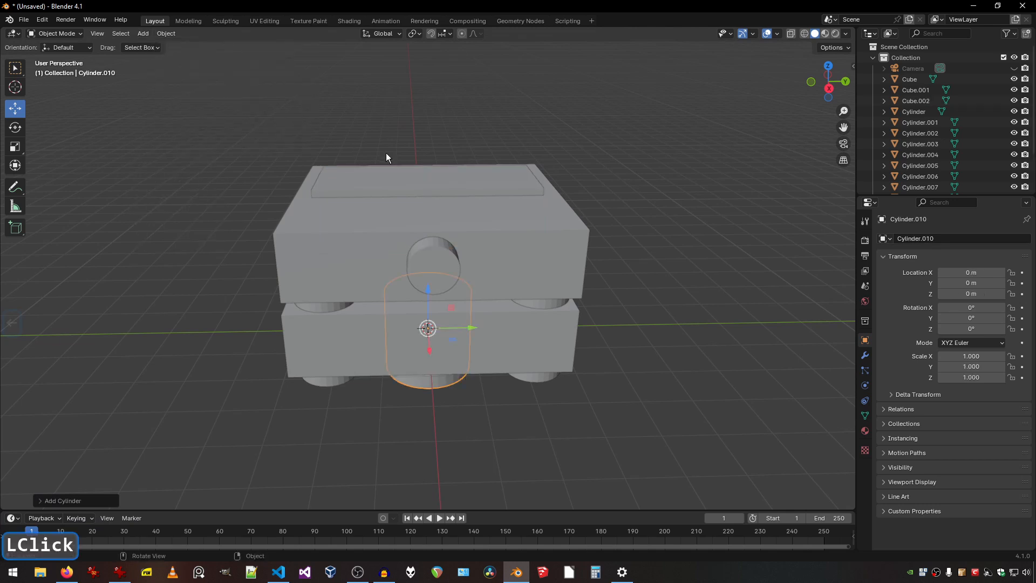
drag(431, 293, 506, 216)
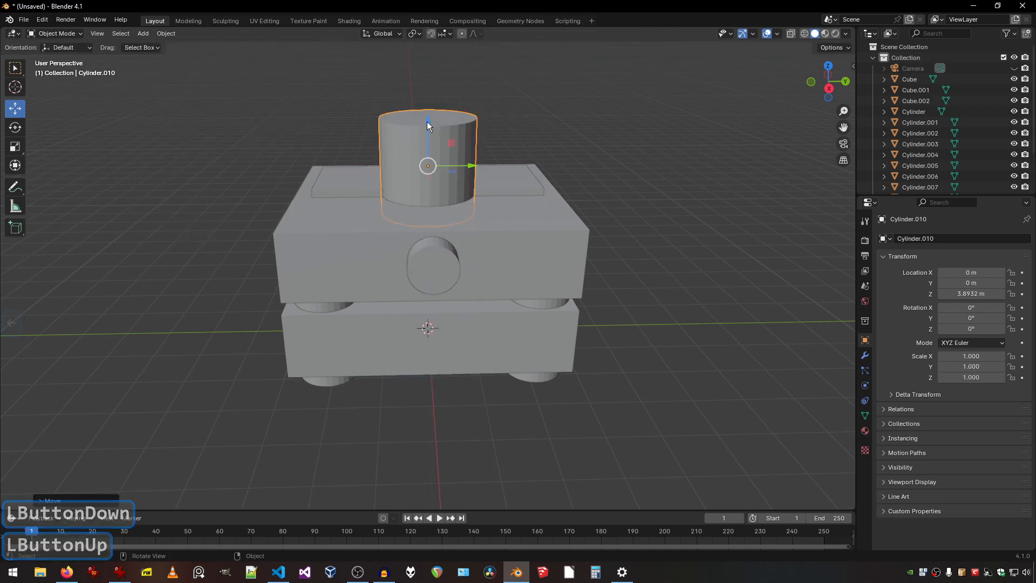
drag(427, 122, 428, 110)
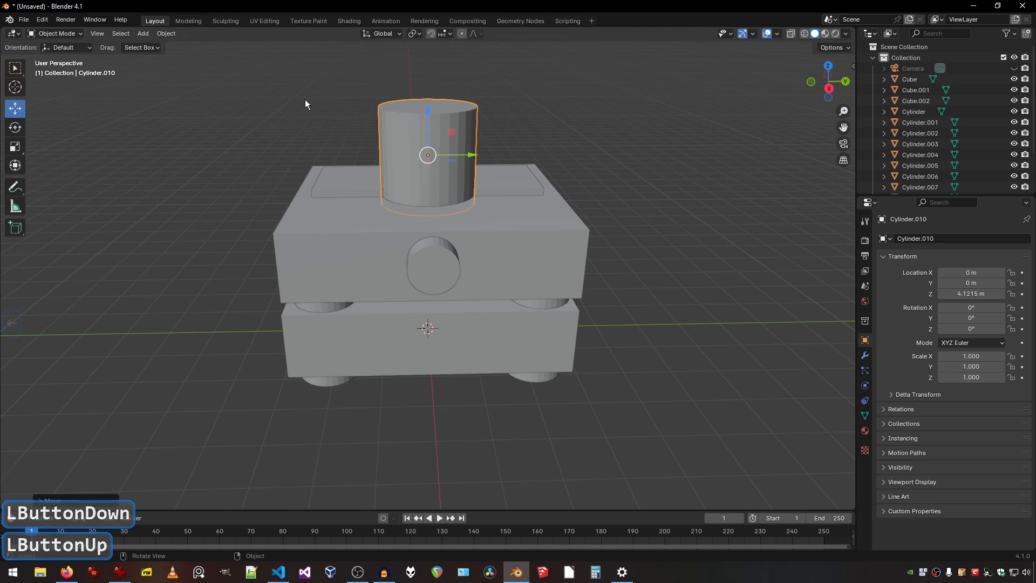
Add a UV sphere and raise it to about 5.19 m so it forms a dome on the standing cylinder.
click(142, 33)
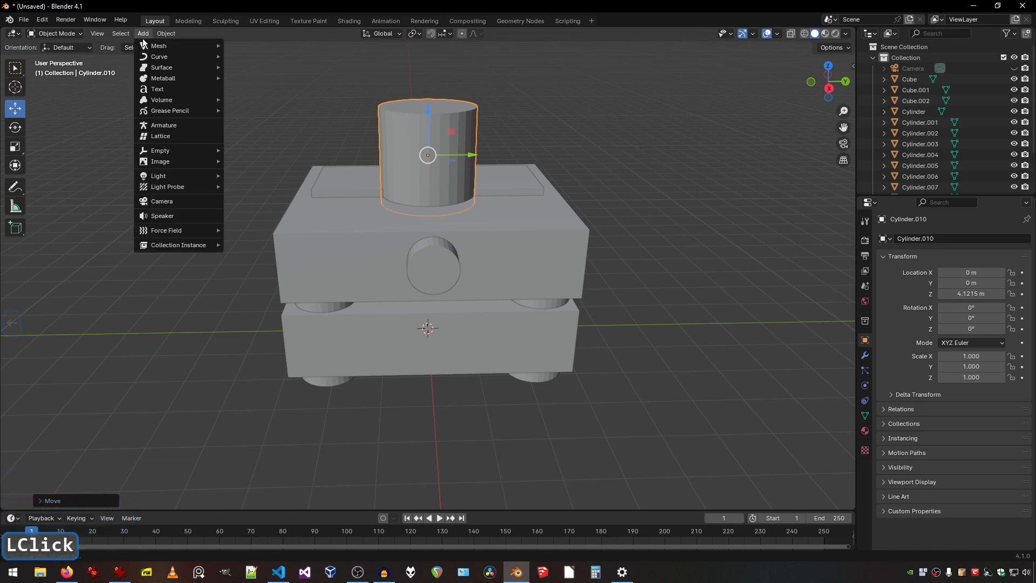
click(147, 44)
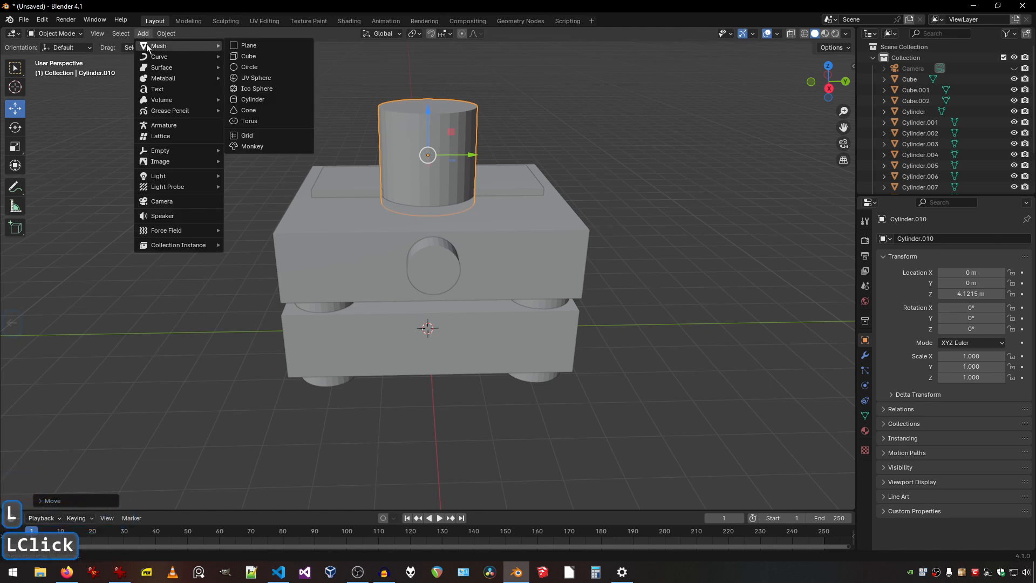
click(263, 78)
drag(429, 292, 408, 154)
Stretch the standing cylinder along Z to a scale of about 2.36.
click(410, 162)
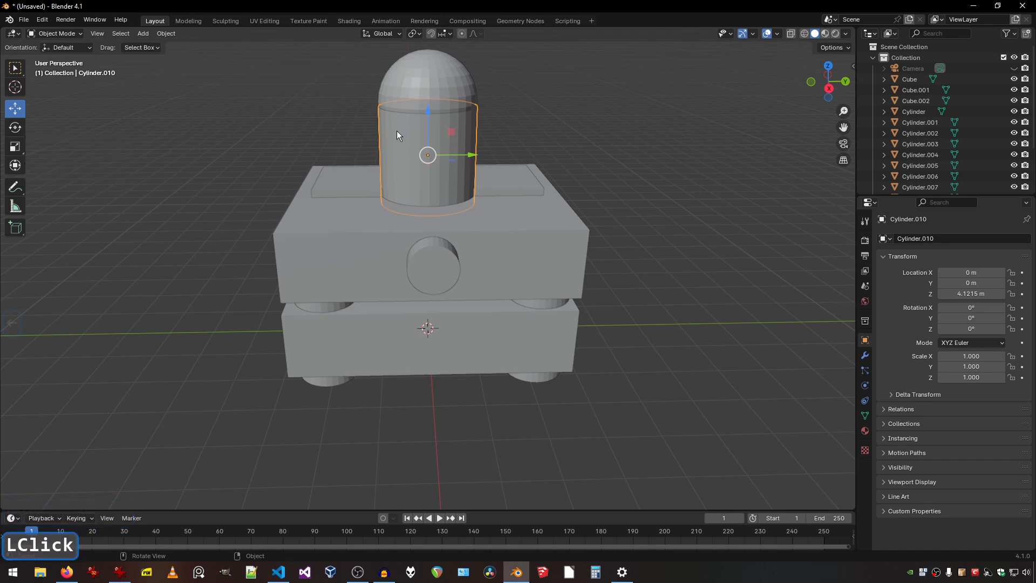
click(15, 147)
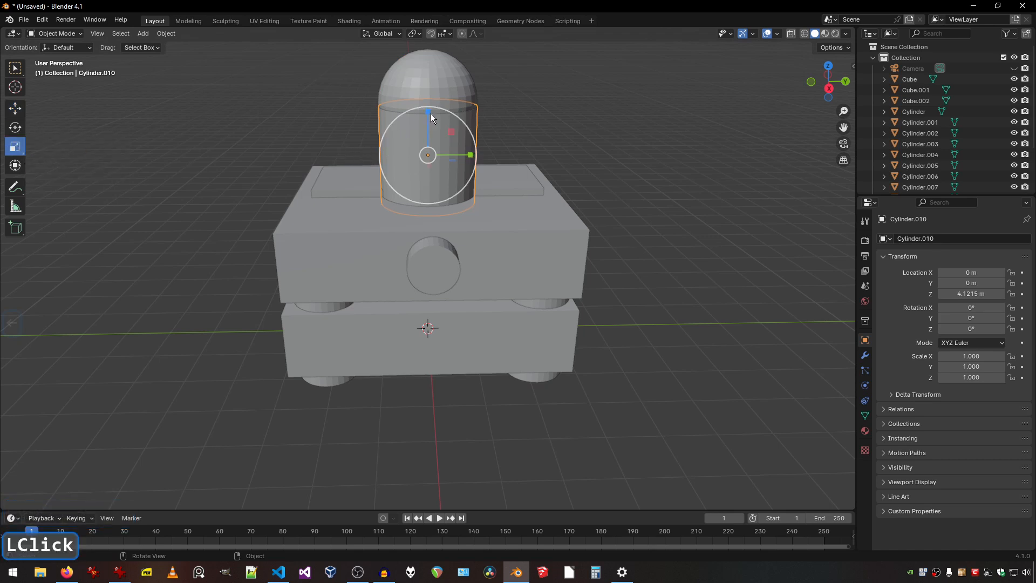
drag(430, 114, 429, 52)
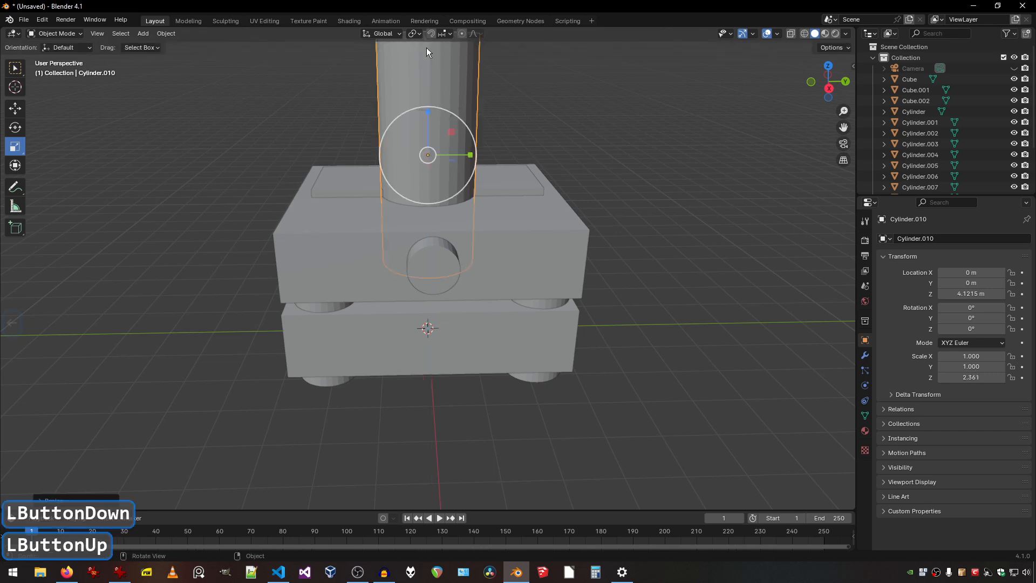
Lower the stretched cylinder to about 2.81 m and the sphere to about 5.16 m so the dome sits on the cylinder's rim.
click(15, 113)
click(827, 91)
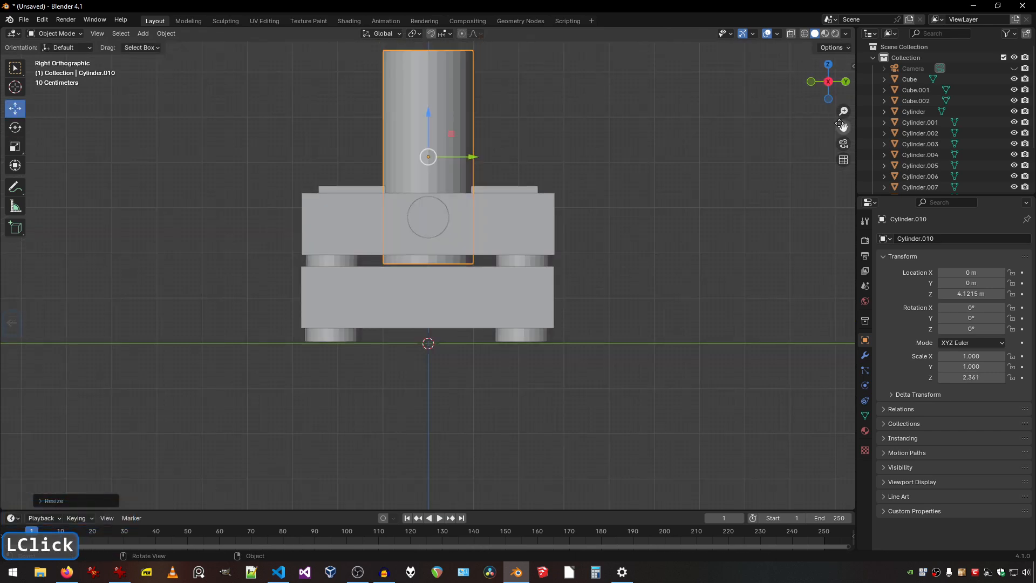
drag(844, 128, 843, 102)
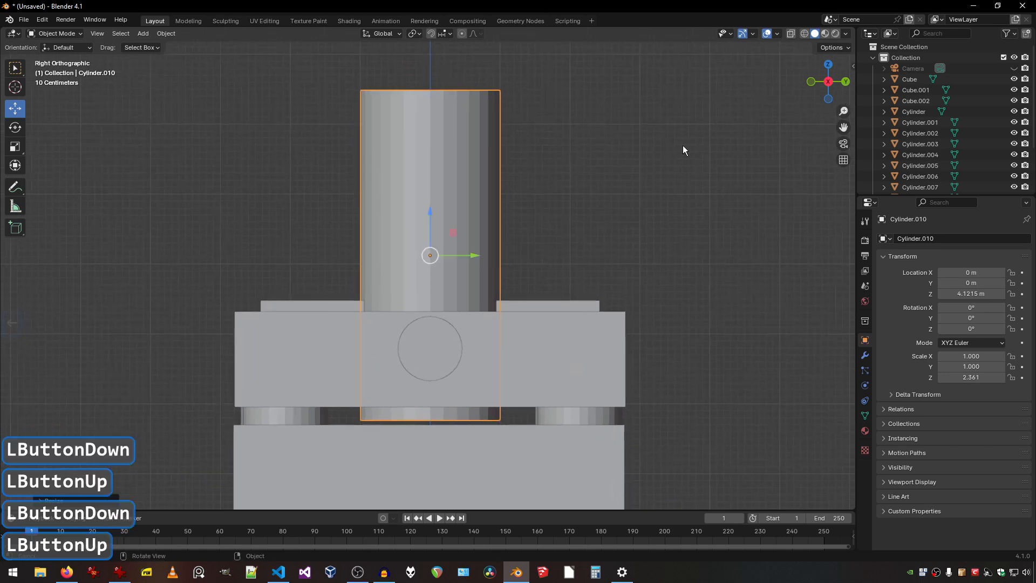
drag(431, 209, 434, 293)
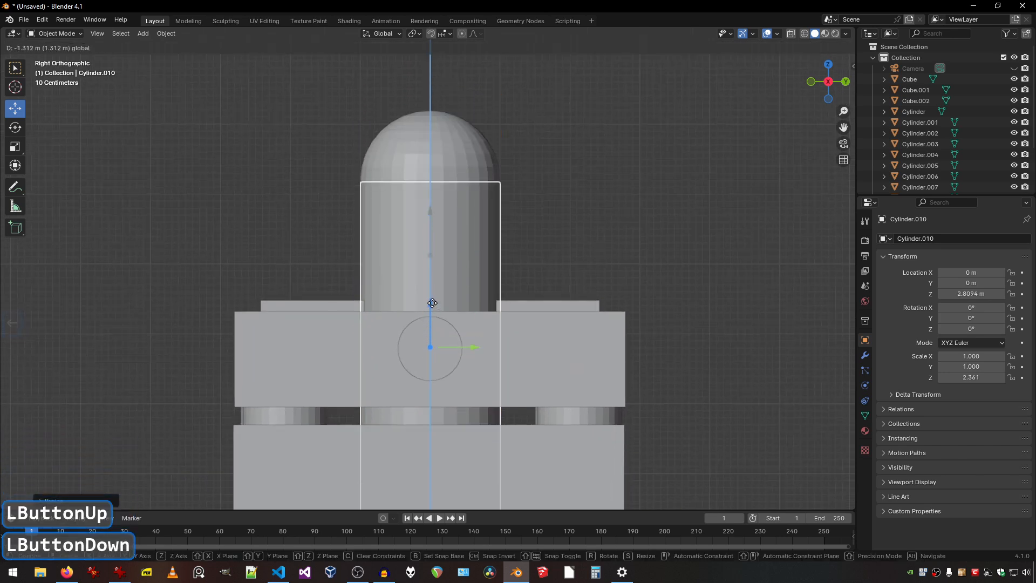
click(434, 144)
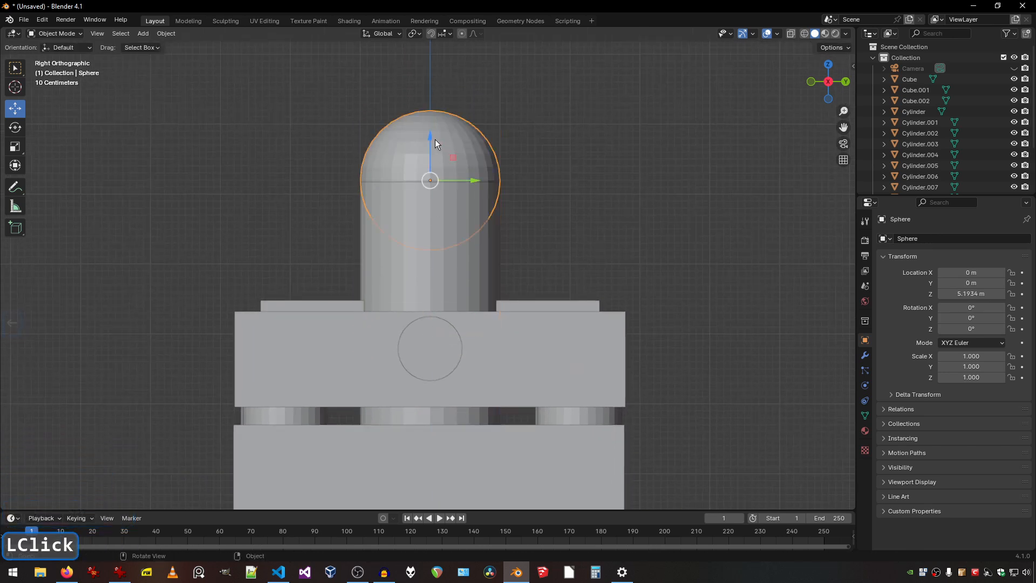
drag(433, 139, 433, 145)
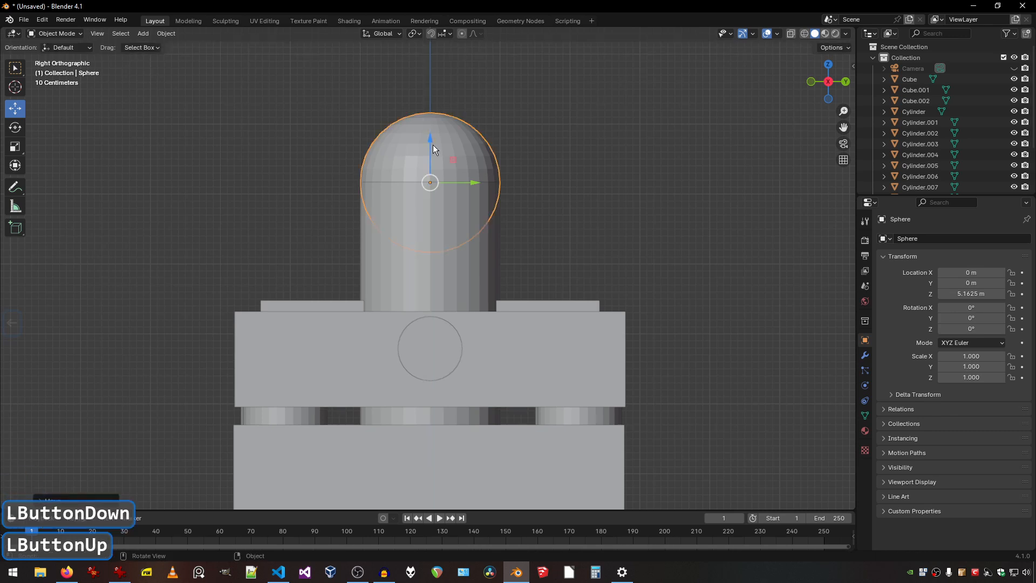
Raise the sphere and cylinder together by about 1.66 m and scale them uniformly by about 0.27 into a small dome-topped pin.
click(556, 136)
drag(536, 103, 332, 251)
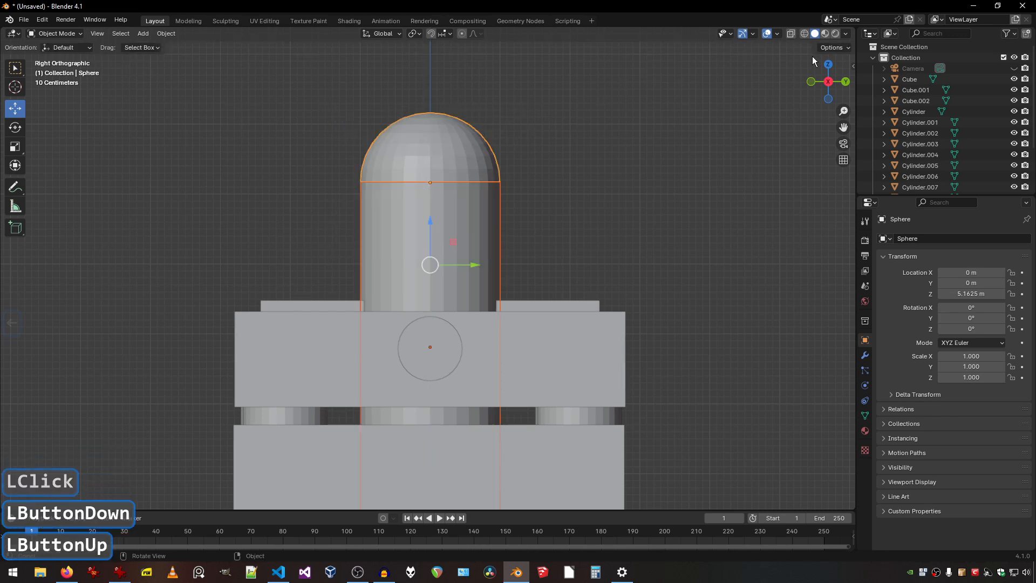
drag(826, 82, 838, 167)
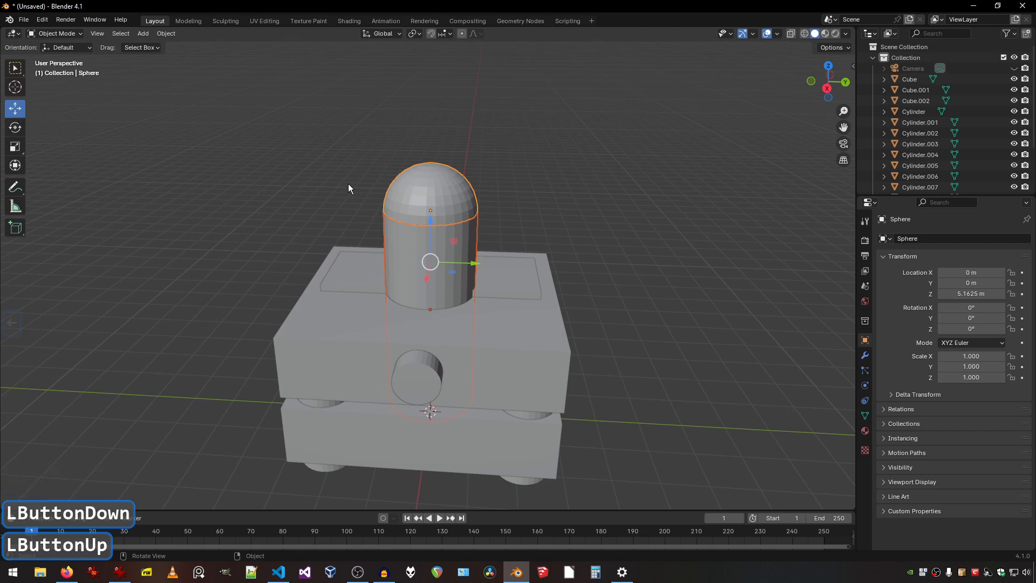
drag(433, 222, 433, 150)
click(13, 148)
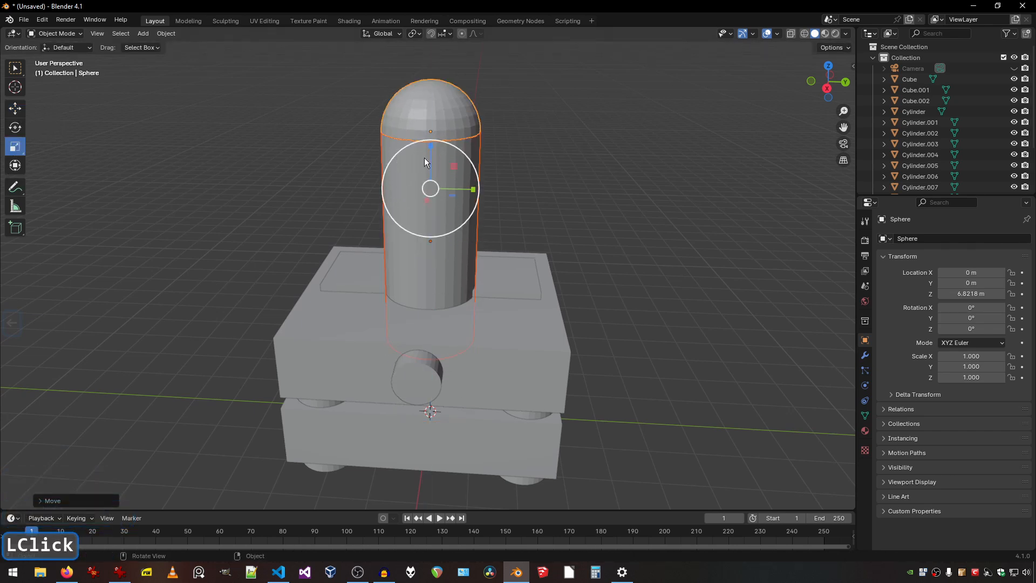
drag(396, 154, 425, 180)
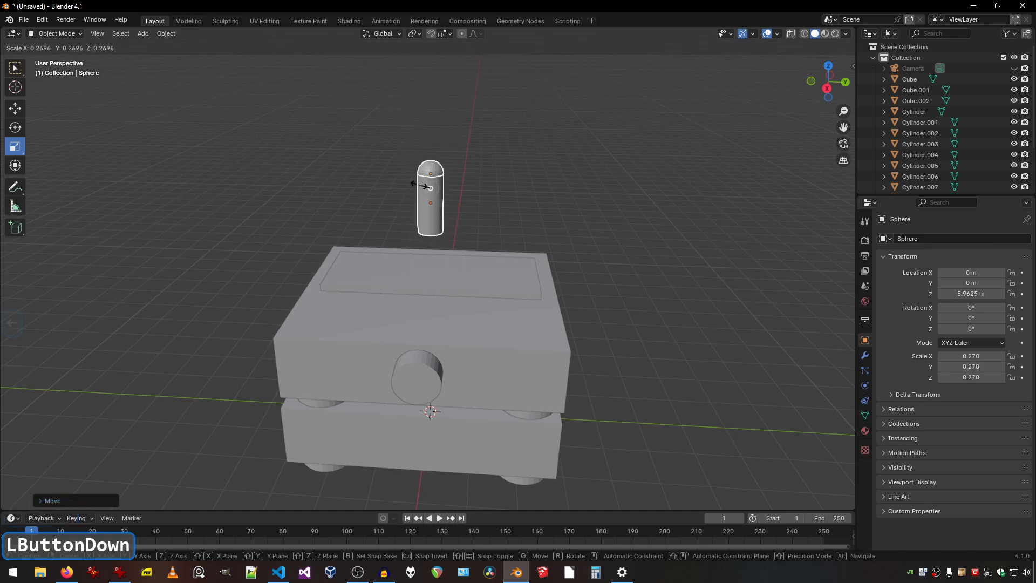
drag(426, 186, 426, 186)
Move the pin along X to about -0.70 m and lower it into the plate, with its sphere at about 4.52 m in Z.
click(15, 108)
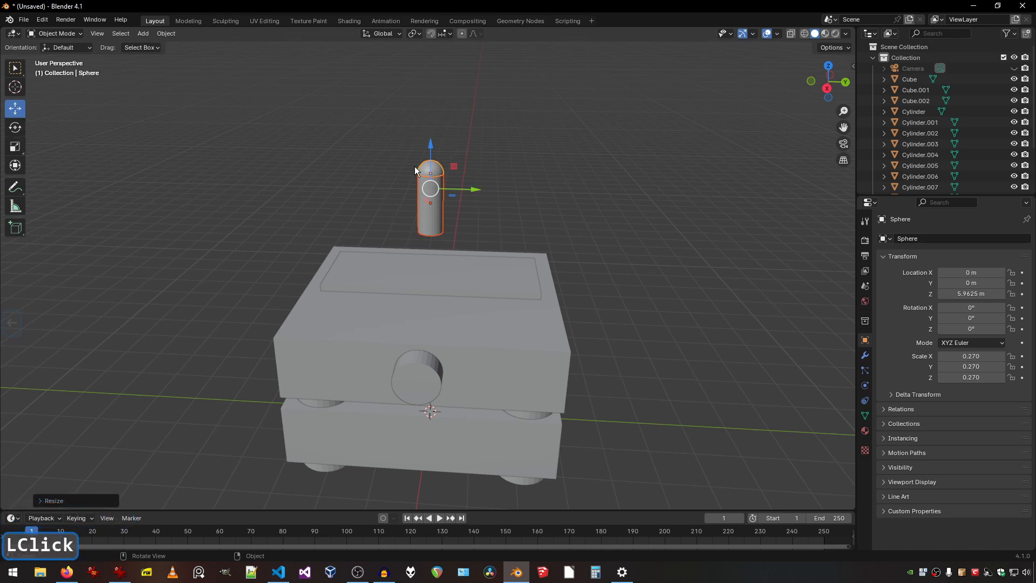
click(828, 67)
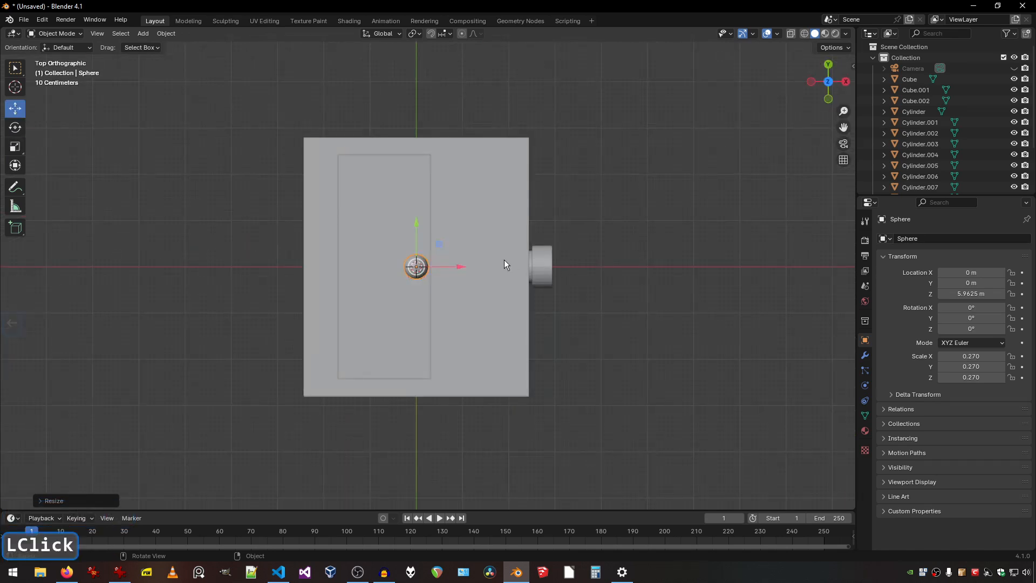
drag(464, 266, 429, 271)
drag(844, 104, 438, 211)
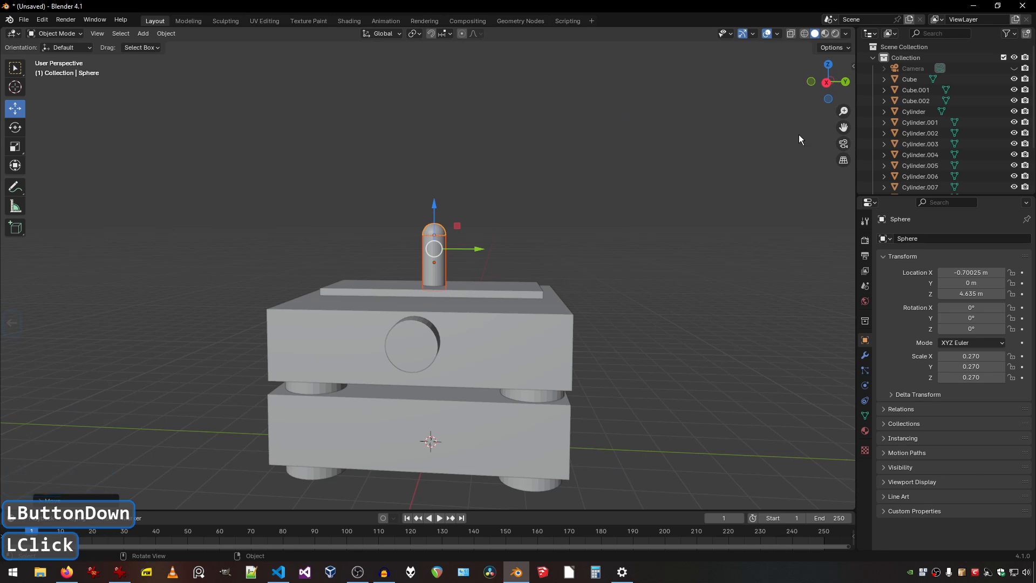
mouse_move(830, 92)
mouse_down()
mouse_move(799, 108)
mouse_move(856, 85)
mouse_move(842, 97)
mouse_up()
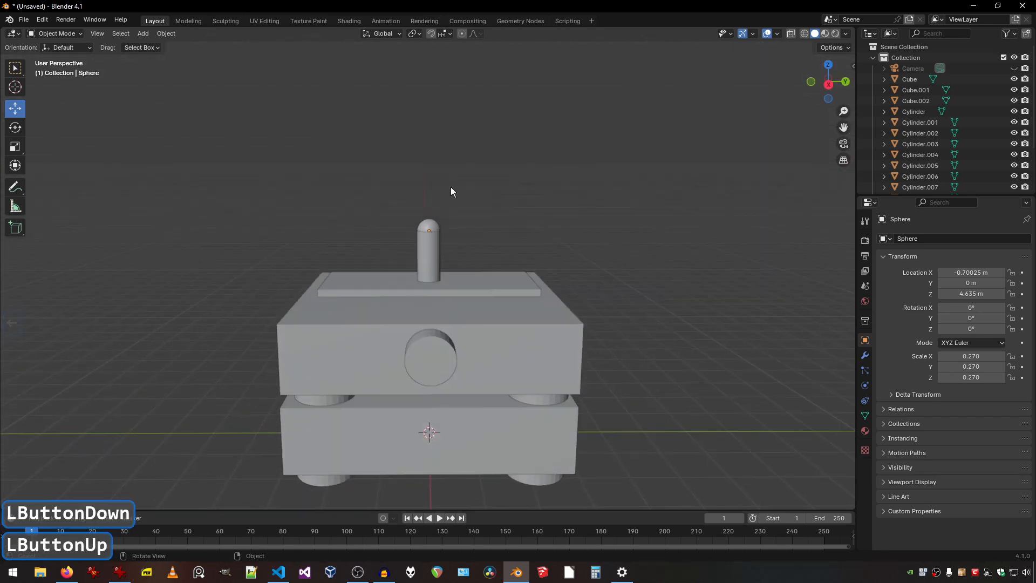
drag(391, 188, 461, 237)
drag(429, 204, 427, 209)
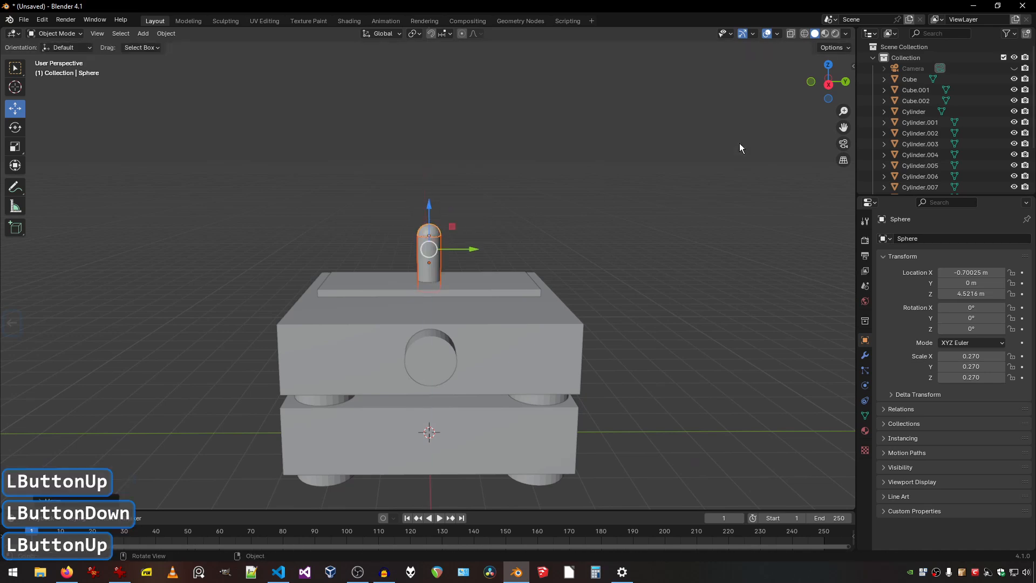
Duplicate the dome-topped pin twice along the plate, placing the copies at about 0.72 m and 1.81 m in Y.
click(827, 65)
click(165, 34)
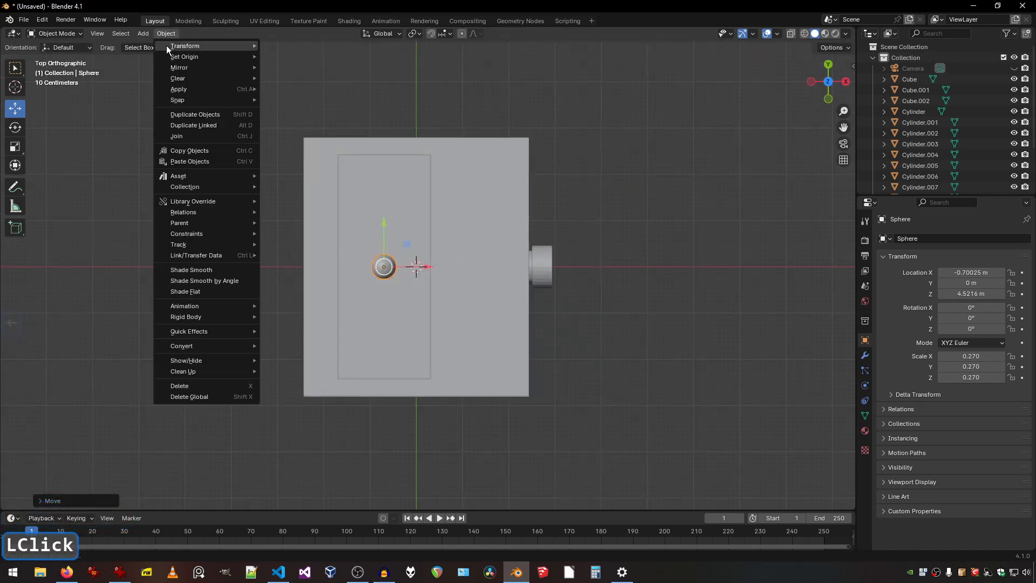
click(247, 115)
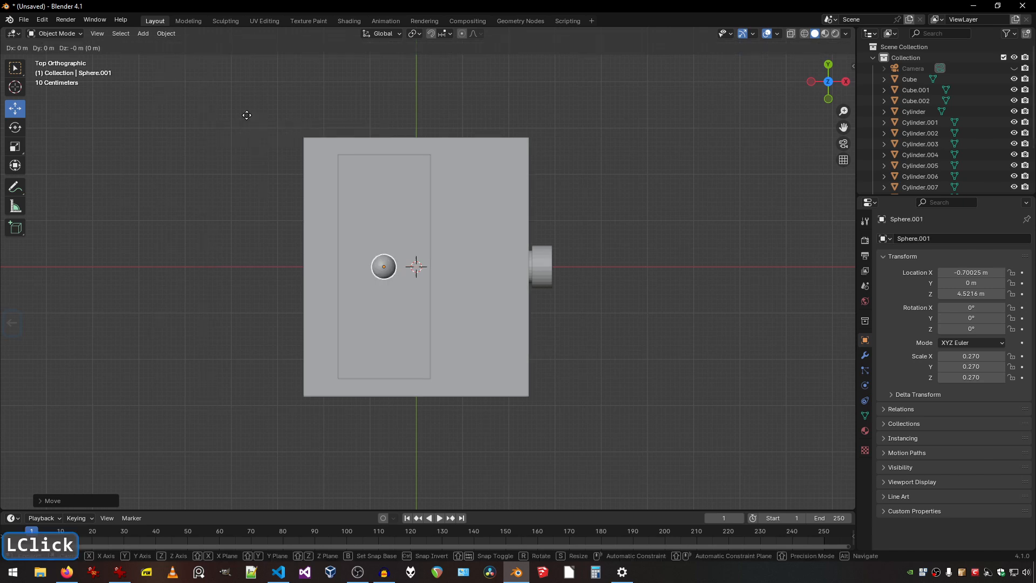
click(248, 82)
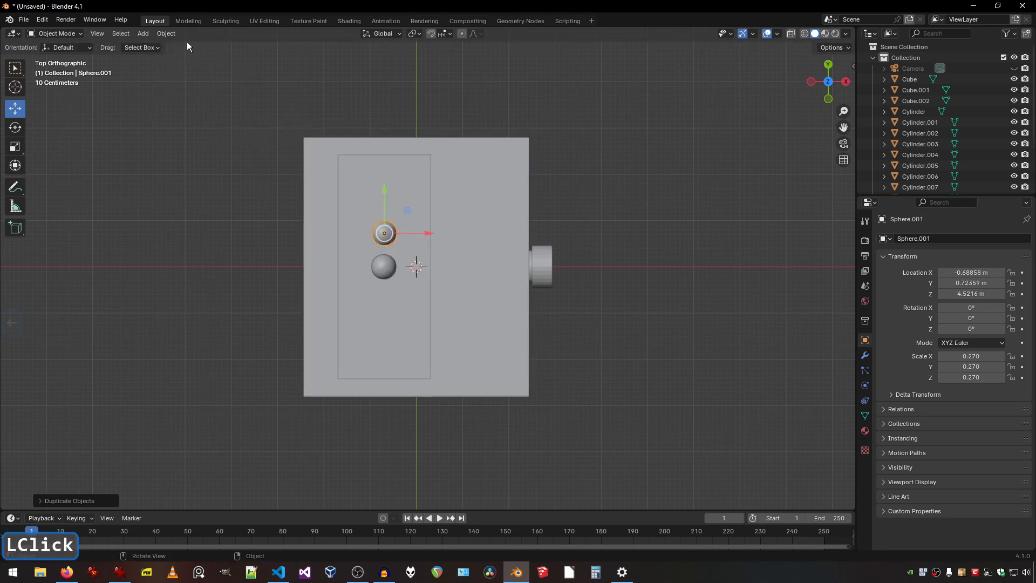
click(167, 33)
click(216, 114)
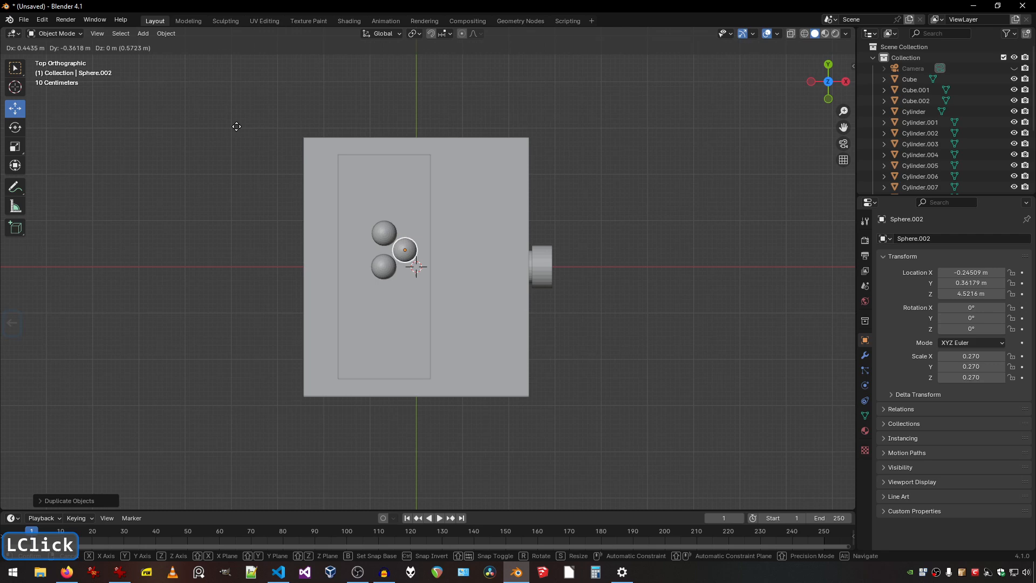
click(219, 65)
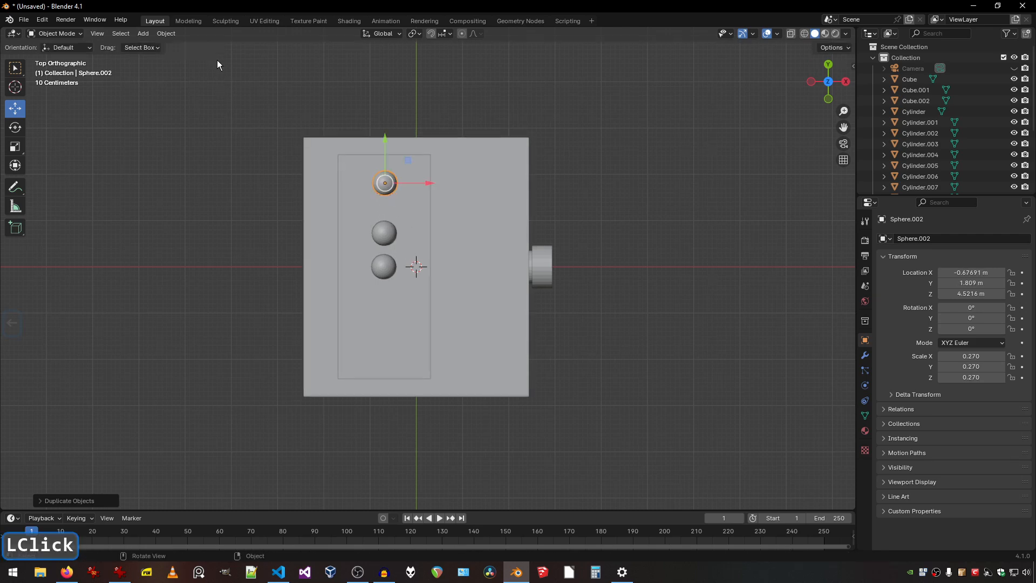
Shift the middle of the three pins slightly along Y to even out the spacing between them.
drag(832, 87, 515, 174)
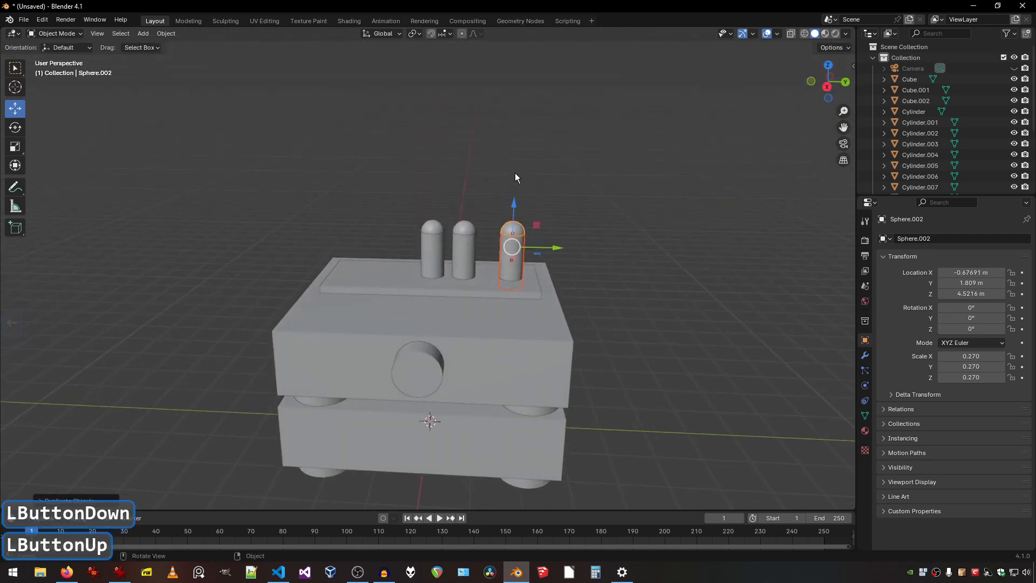
click(471, 244)
drag(506, 244, 515, 242)
Select the two off-centre pins together and duplicate them about -2.68 m along Y onto the other half of the plate.
drag(545, 193, 462, 250)
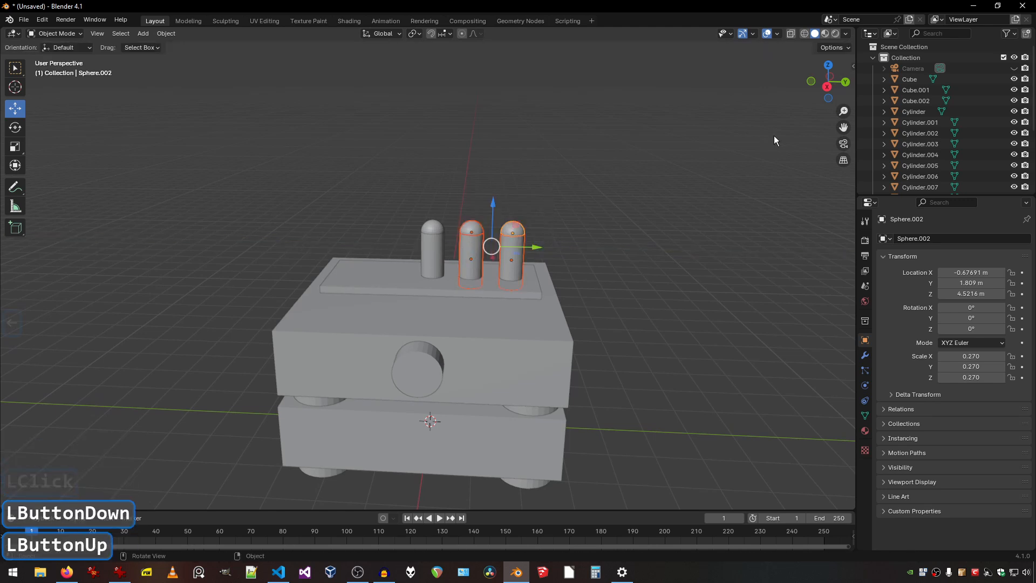
click(827, 86)
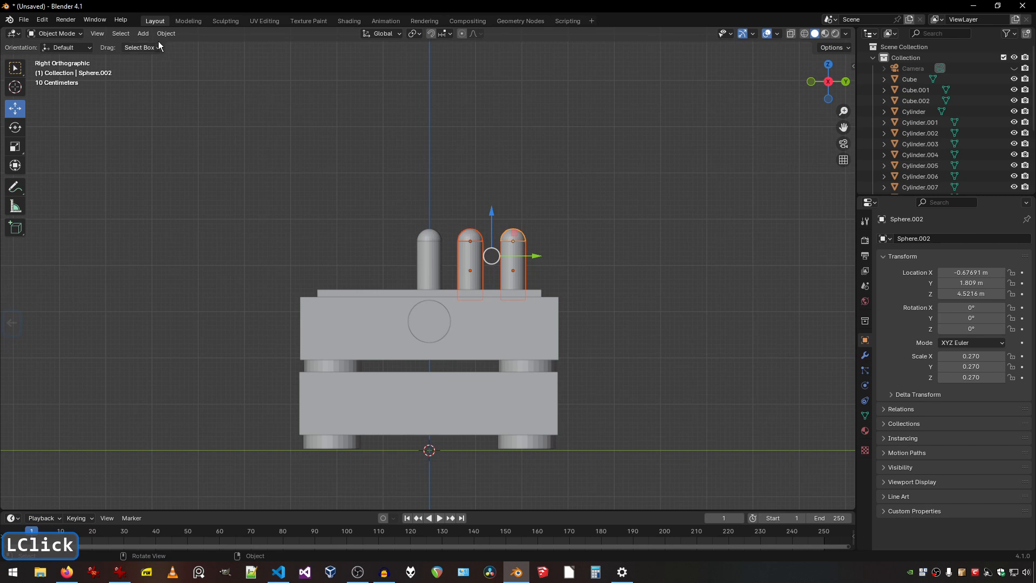
click(163, 34)
click(190, 116)
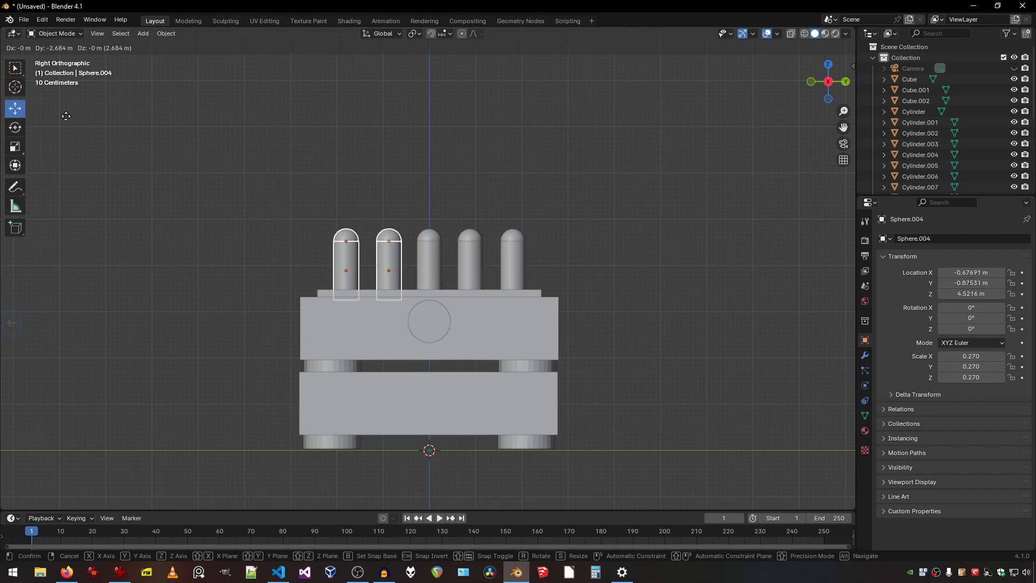
click(67, 116)
click(472, 144)
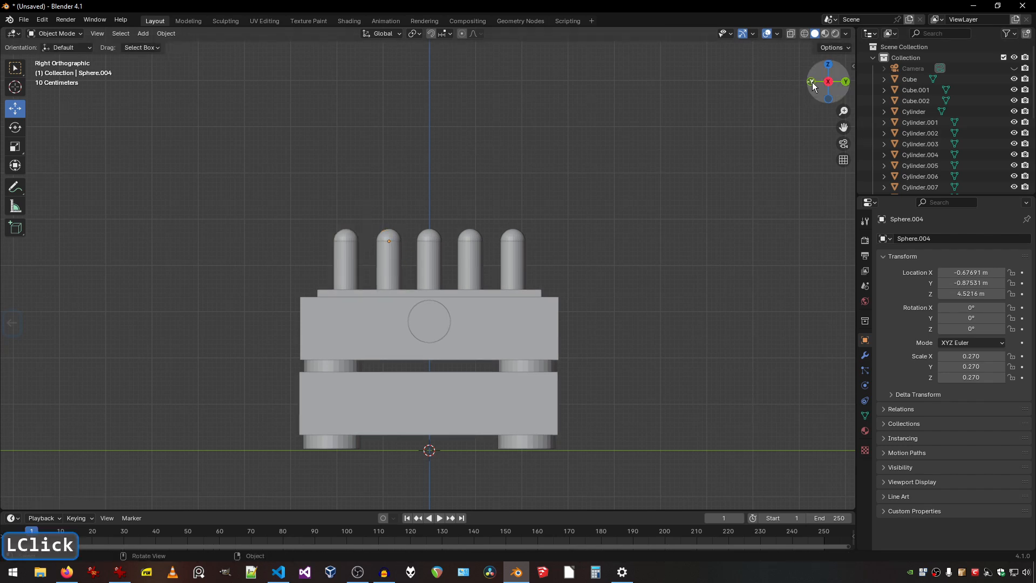
Add a cube, move it out in front of the lower slab to about 2.81 m in X, and scale it uniformly to about 0.216.
mouse_move(834, 84)
mouse_down()
mouse_move(812, 86)
mouse_move(852, 88)
mouse_move(844, 70)
mouse_up()
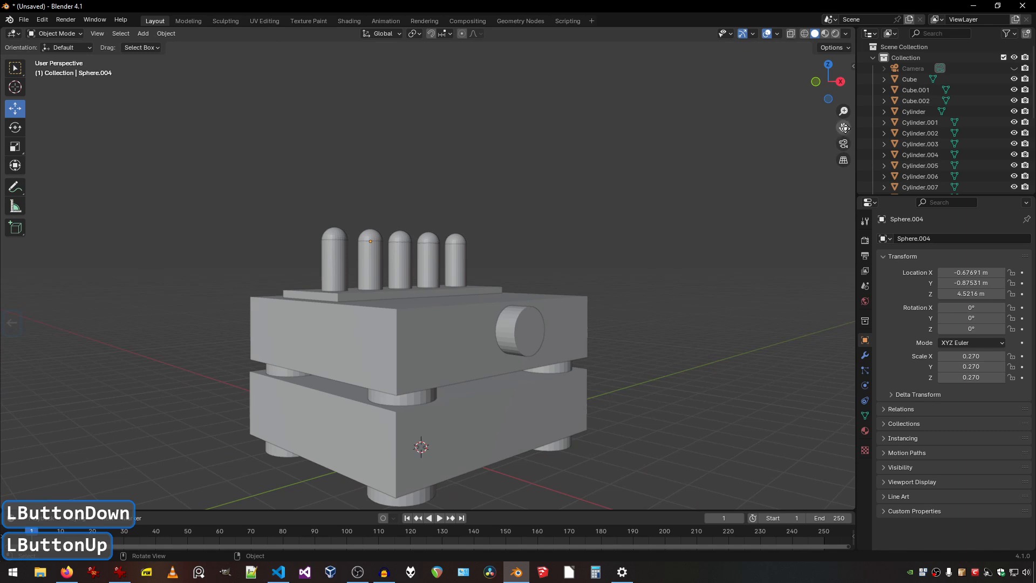
drag(844, 127, 827, 41)
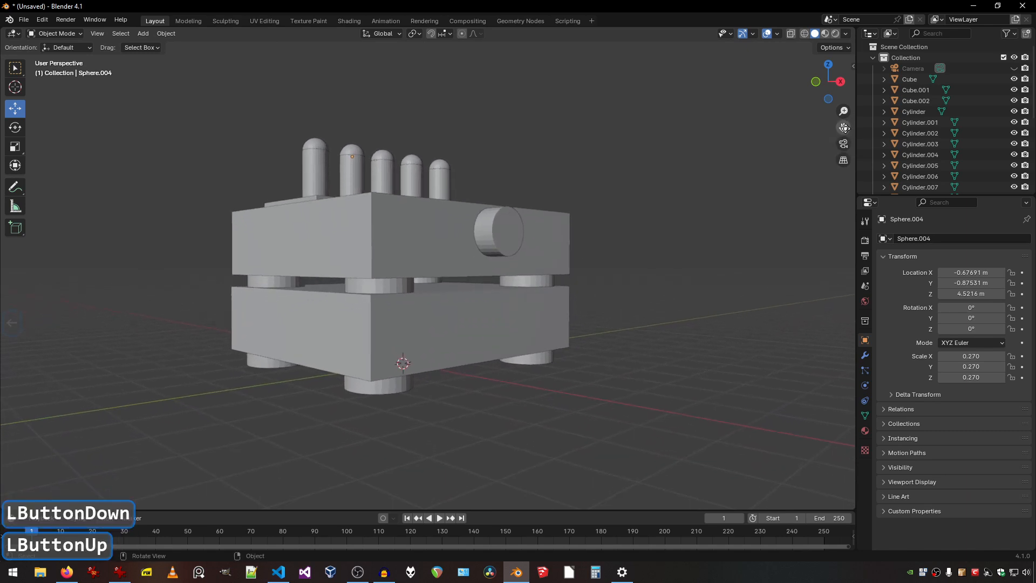
drag(844, 111, 844, 95)
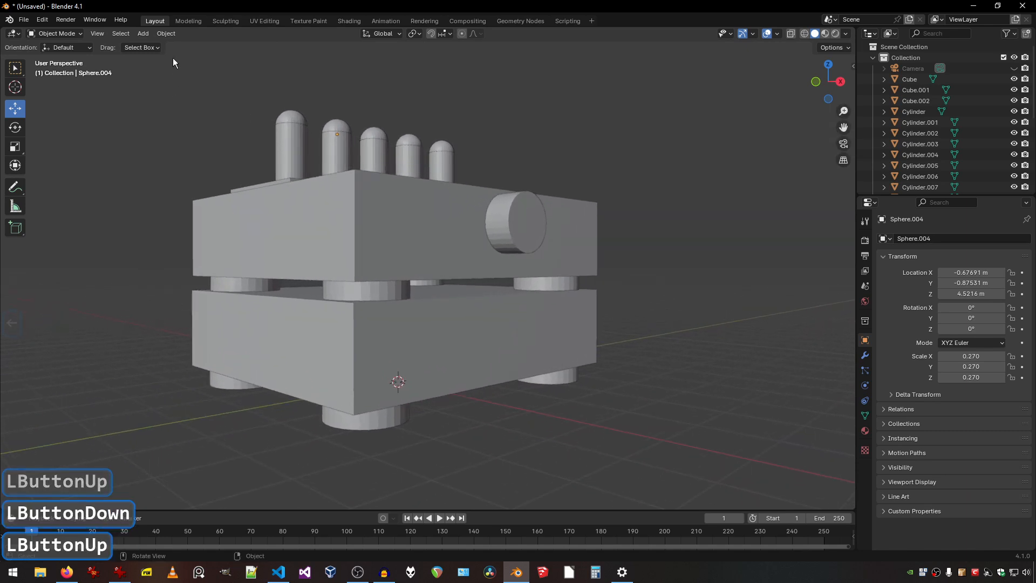
click(142, 34)
mouse_move(153, 47)
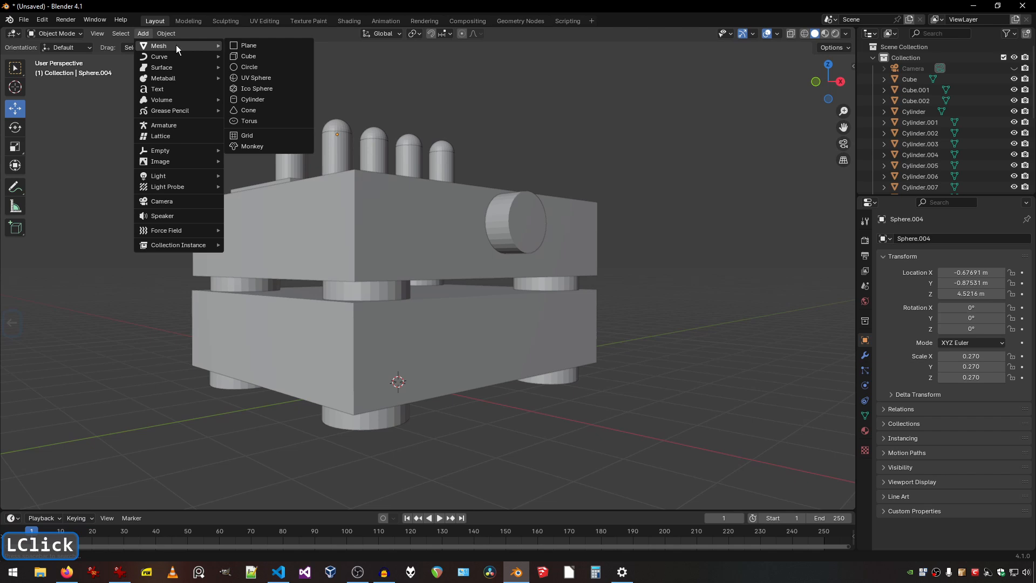
click(254, 56)
drag(430, 388, 555, 416)
click(15, 146)
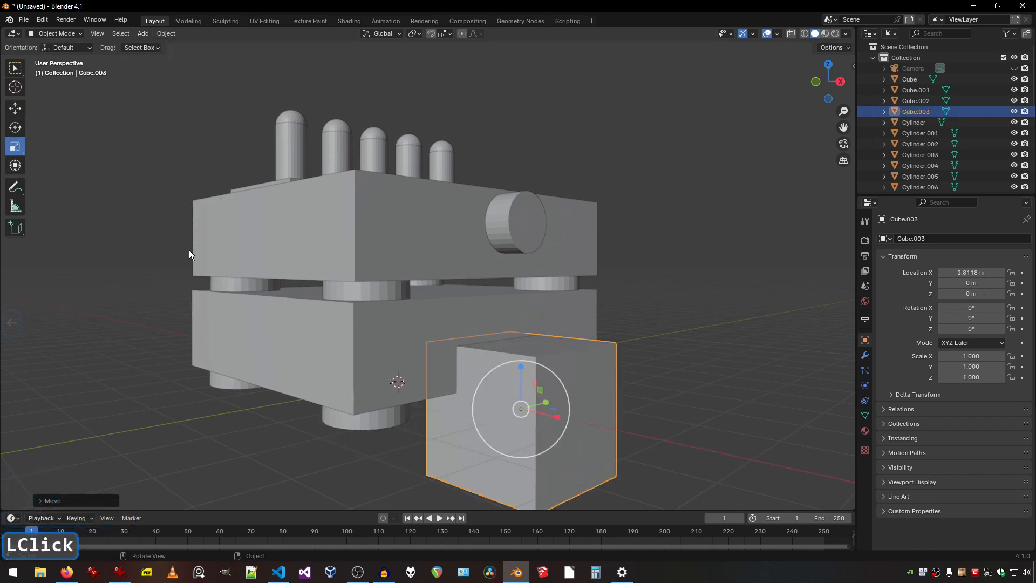
drag(491, 367, 518, 266)
Embed the small cube in the lower slab's front face near one end, at about X 2.33 m, Y -2.11 m, Z 1.31 m.
click(15, 108)
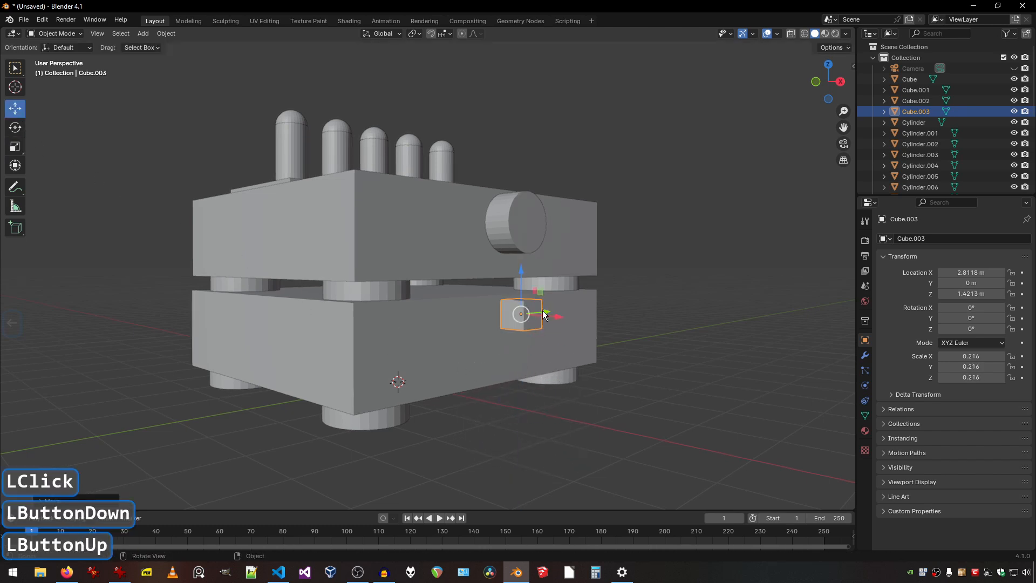
drag(549, 316, 402, 330)
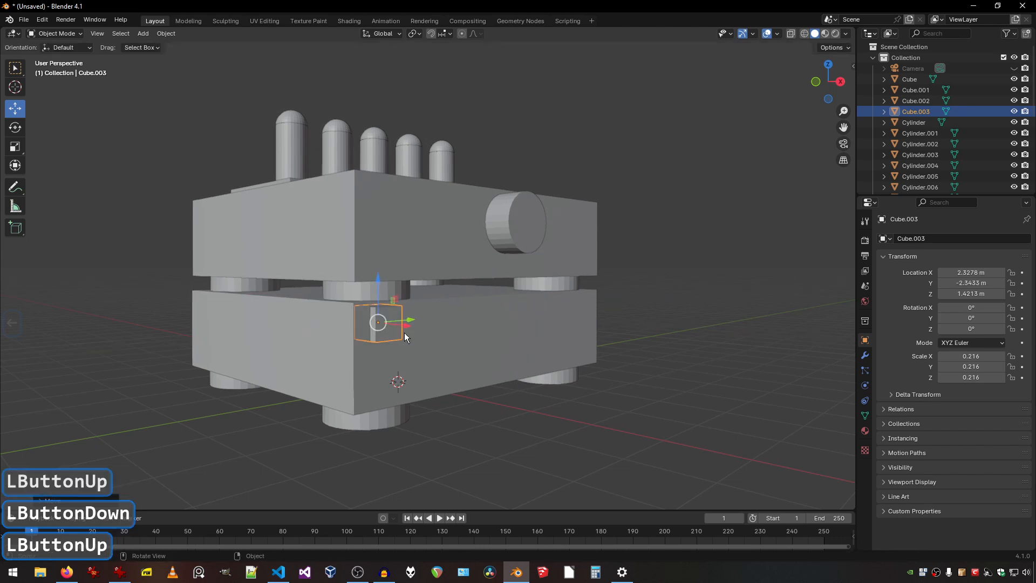
click(840, 87)
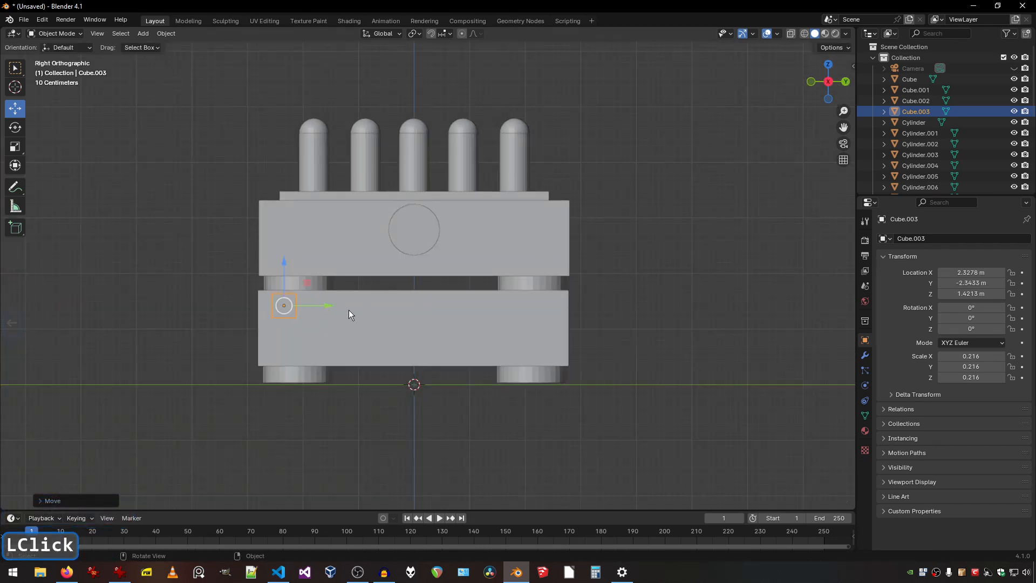
drag(323, 306, 340, 301)
drag(298, 262, 298, 272)
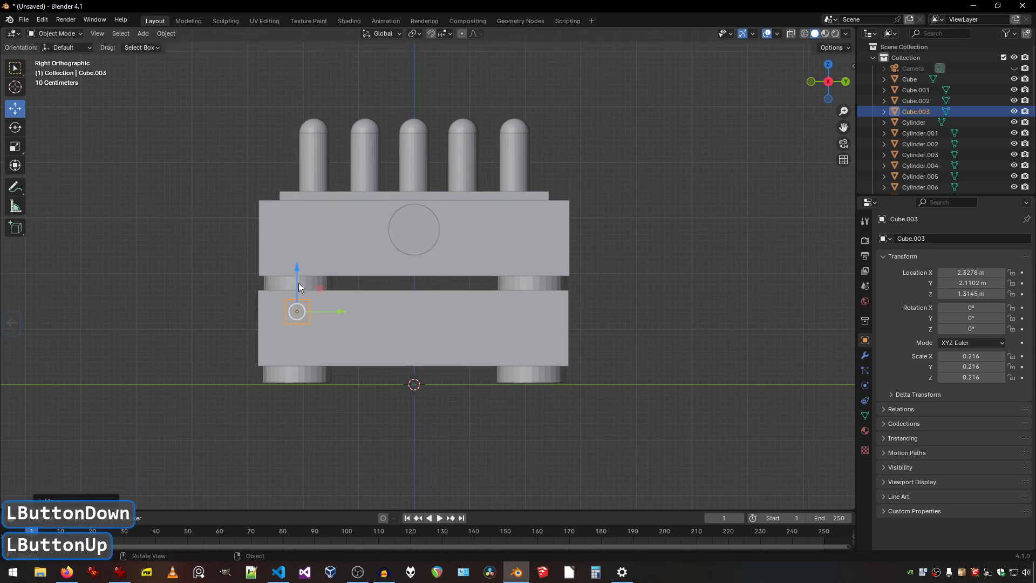
Duplicate the small front button straight down to about 0.76 m in Z.
drag(843, 111, 844, 89)
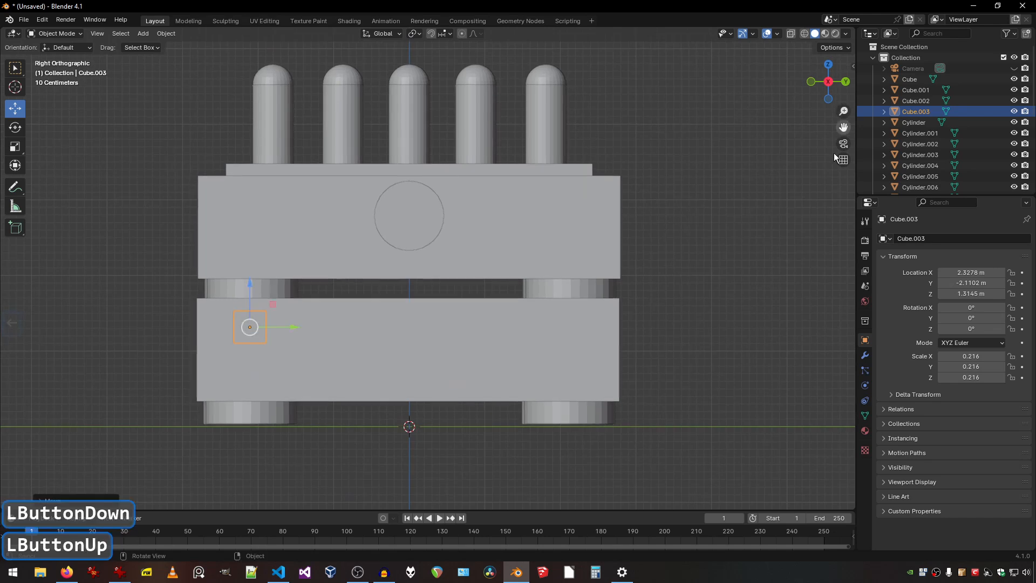
click(163, 34)
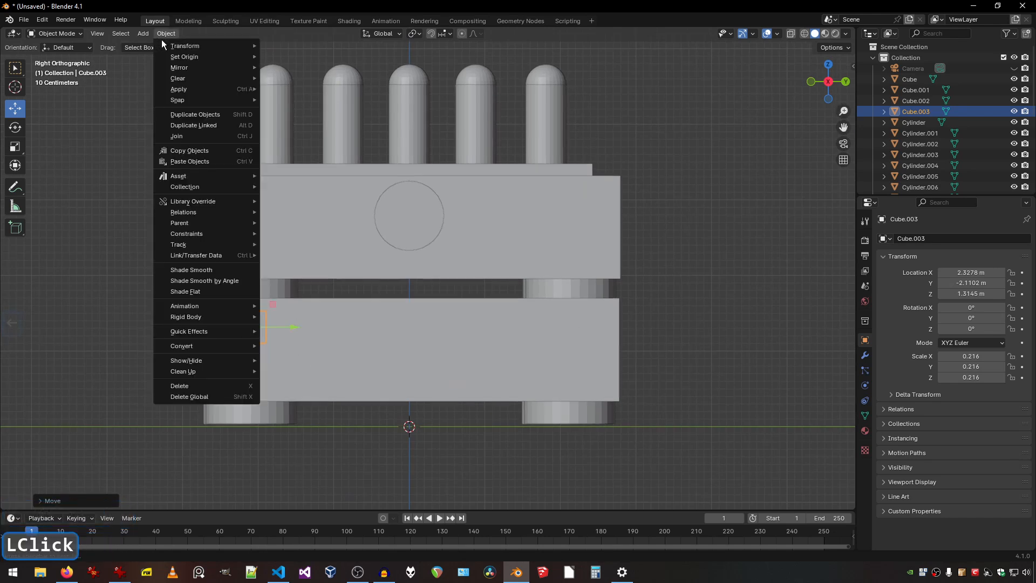
click(208, 116)
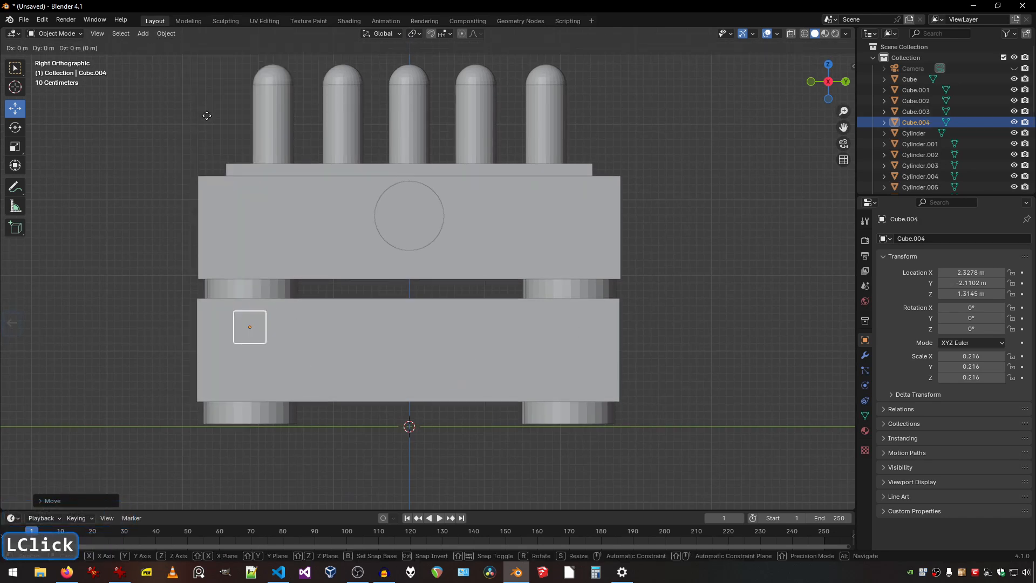
click(206, 157)
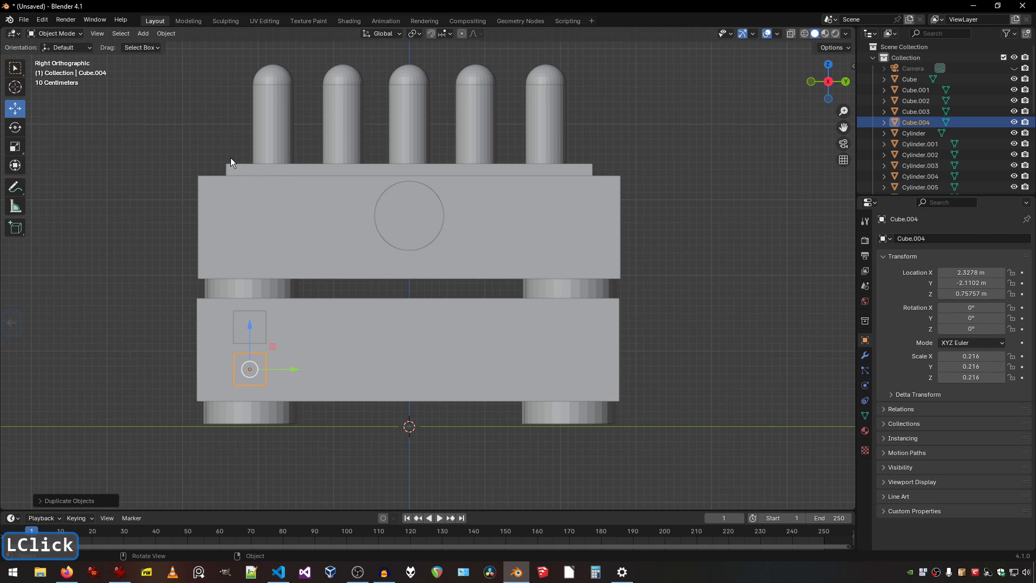
click(620, 172)
Add a cube at the rear of the slabs, moved to about -1.78 m in X and 2.14 m in Z.
drag(827, 82, 791, 67)
drag(843, 111, 844, 194)
drag(830, 82, 303, 85)
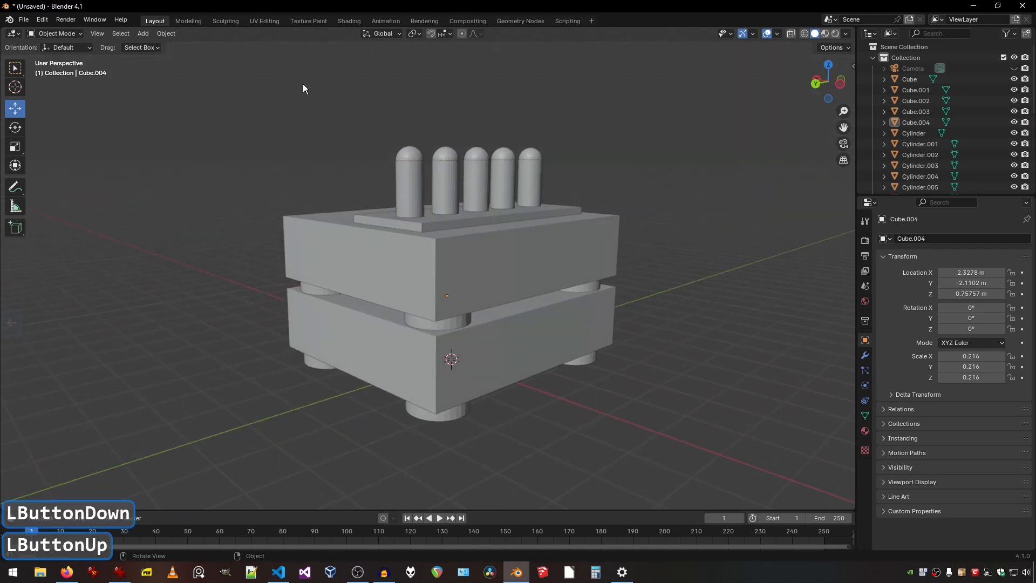
click(160, 35)
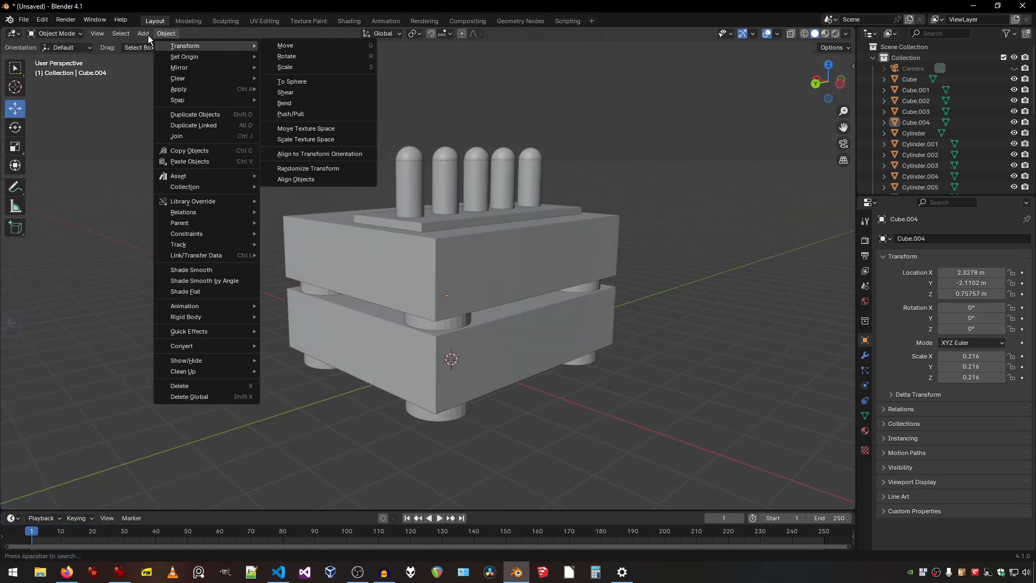
click(148, 35)
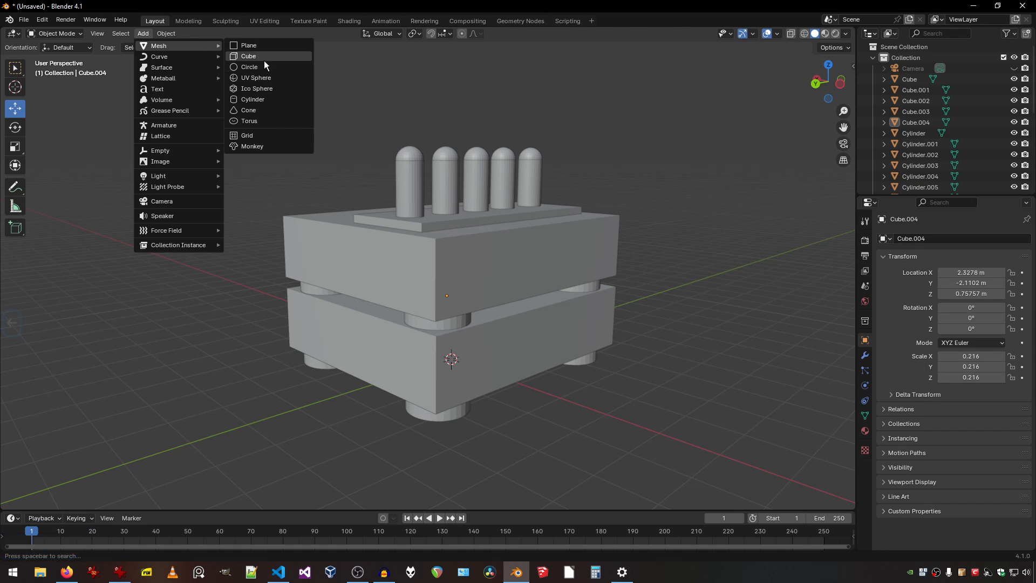
click(264, 58)
drag(448, 318, 492, 271)
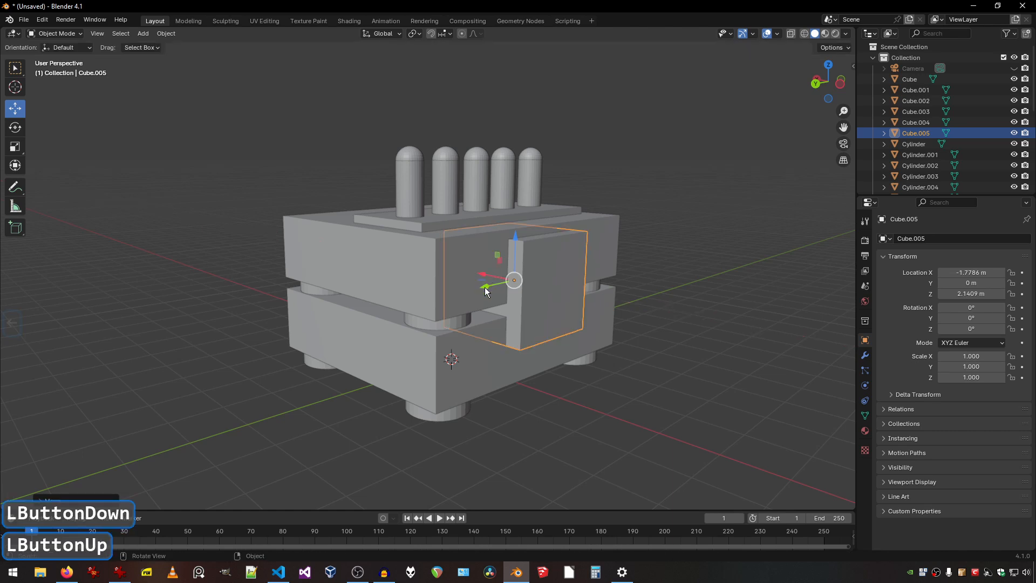
Scale the rear cube to about 2.58 along Y and about 0.72 along Z.
click(21, 148)
drag(487, 287, 441, 296)
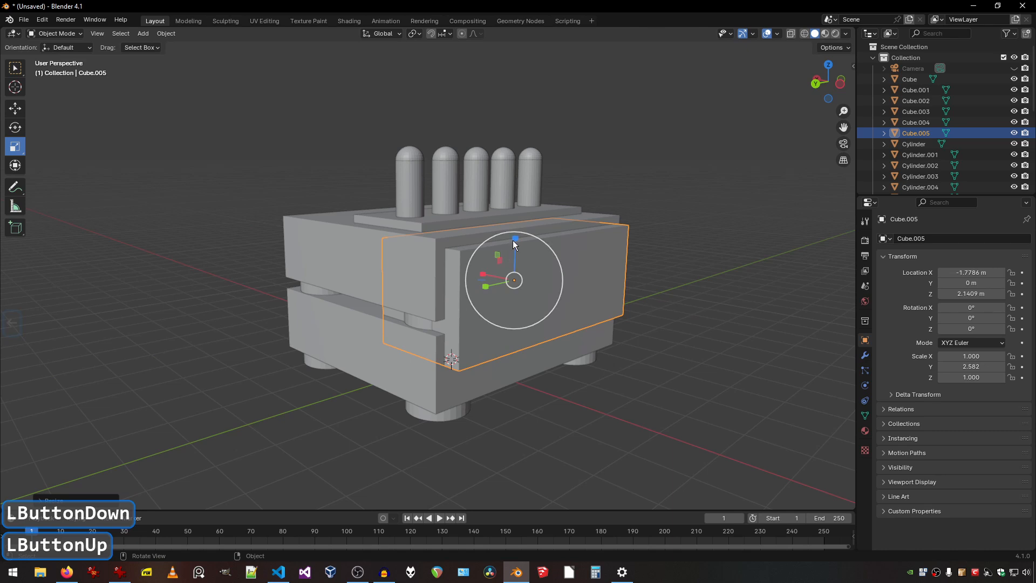
drag(513, 241, 513, 209)
Position the rear block behind the upper slab at about X -1.56 m, Z 2.60 m, and reduce its Z scale to about 0.585.
click(15, 108)
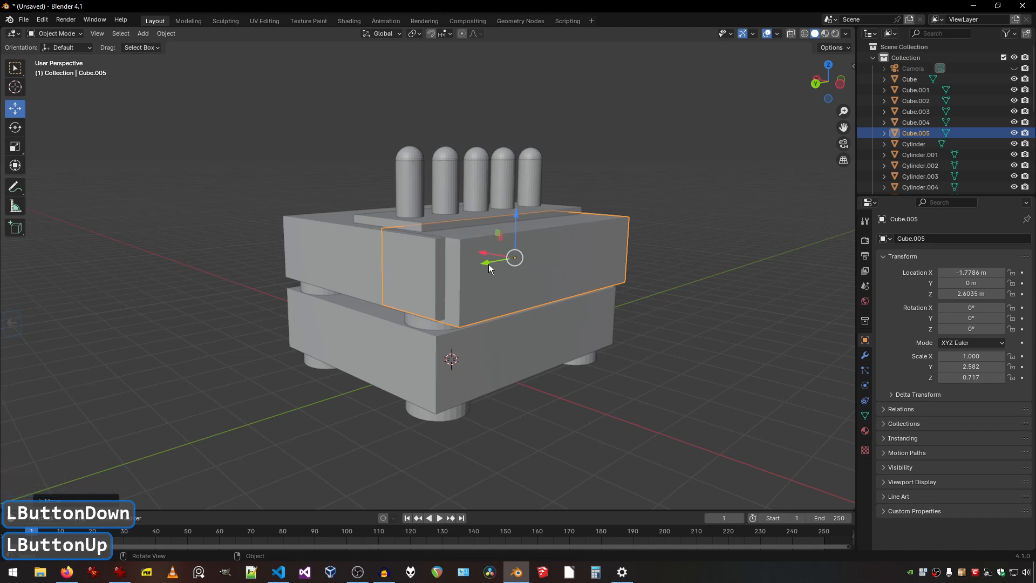
drag(484, 254, 474, 258)
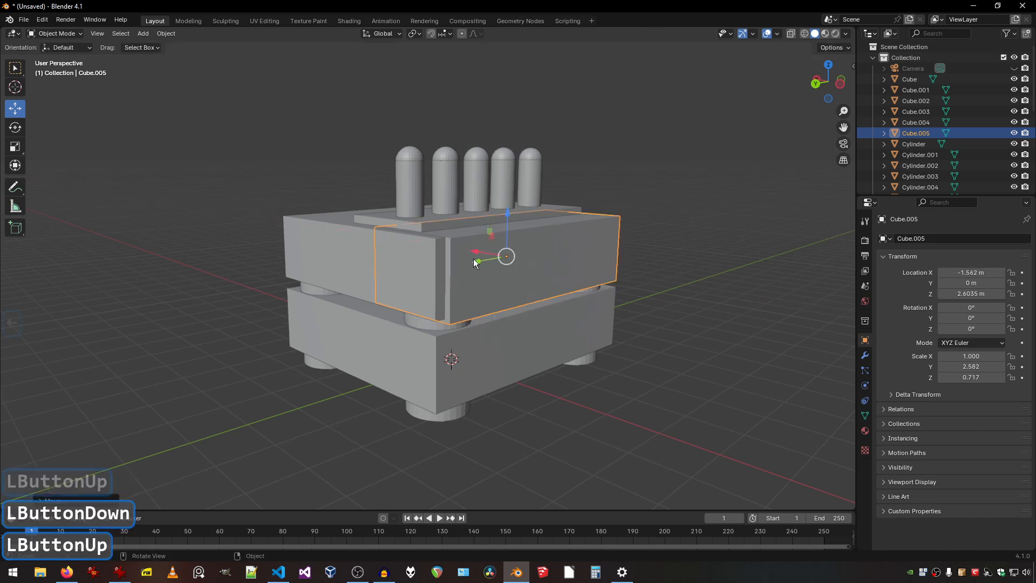
click(15, 146)
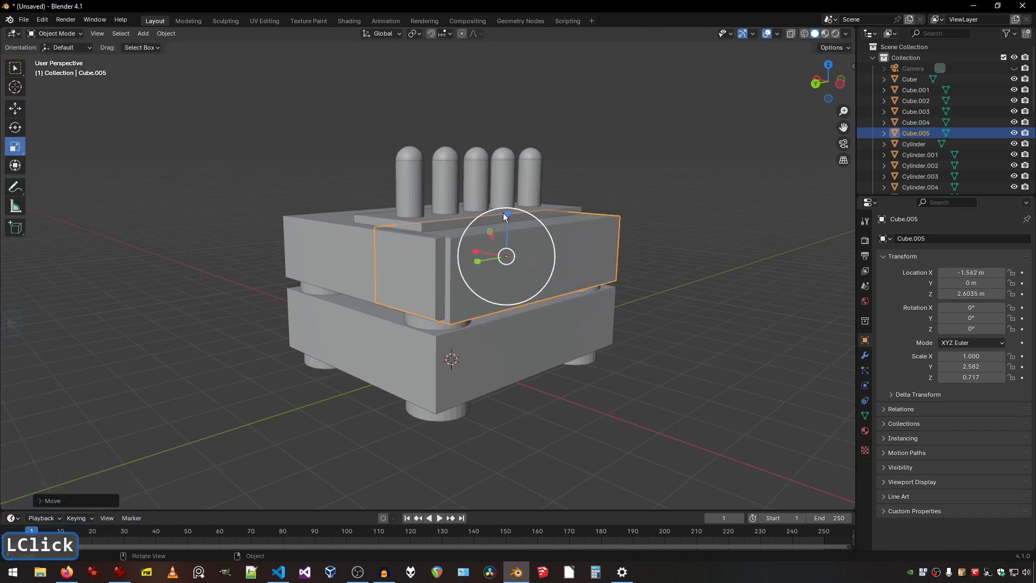
drag(507, 214, 502, 225)
drag(827, 80, 770, 143)
click(773, 152)
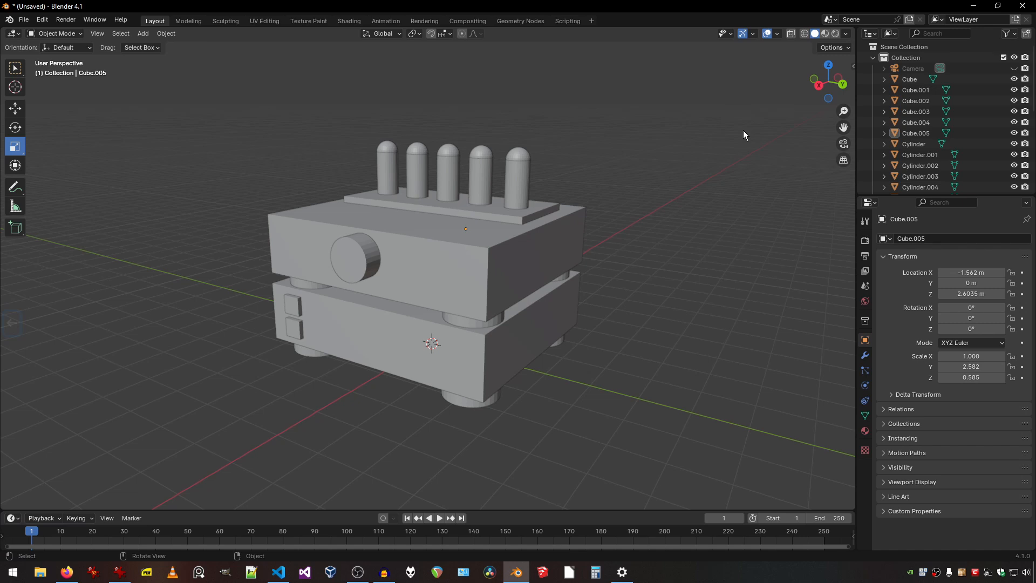
Save the file in the Exercices folder as "device - speaker amplifier and power 02.blend".
click(21, 21)
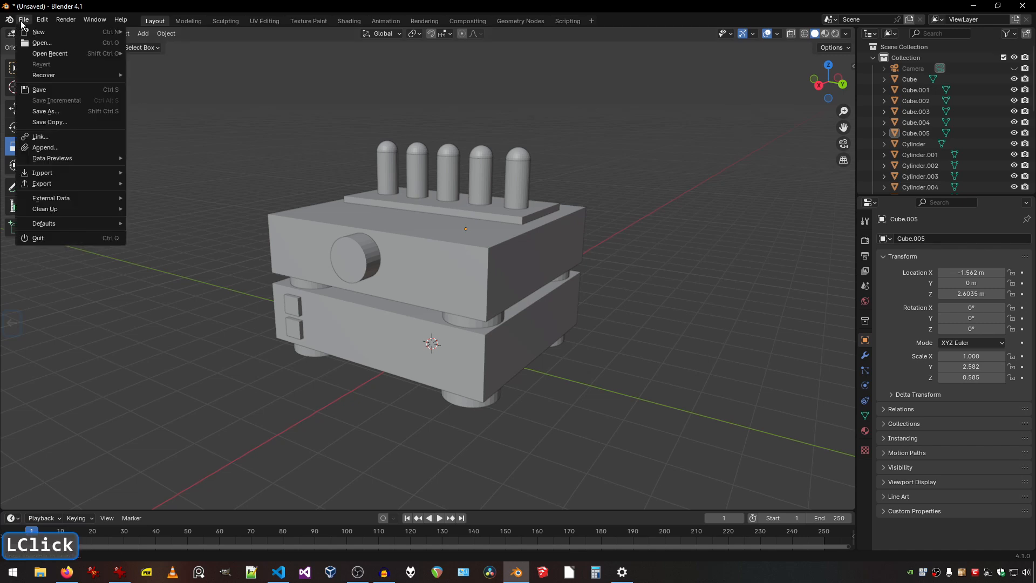
click(48, 113)
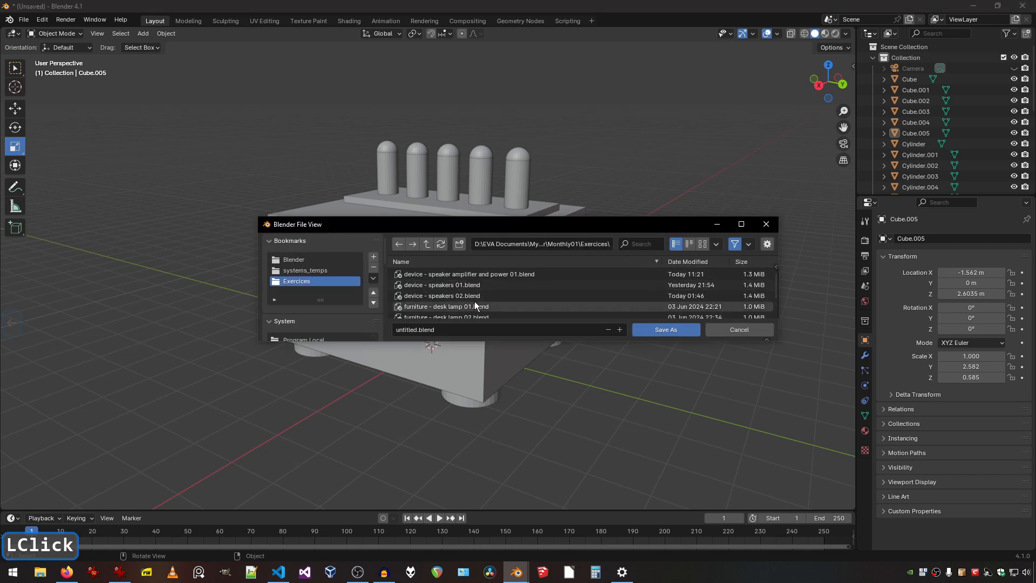
click(460, 275)
click(473, 330)
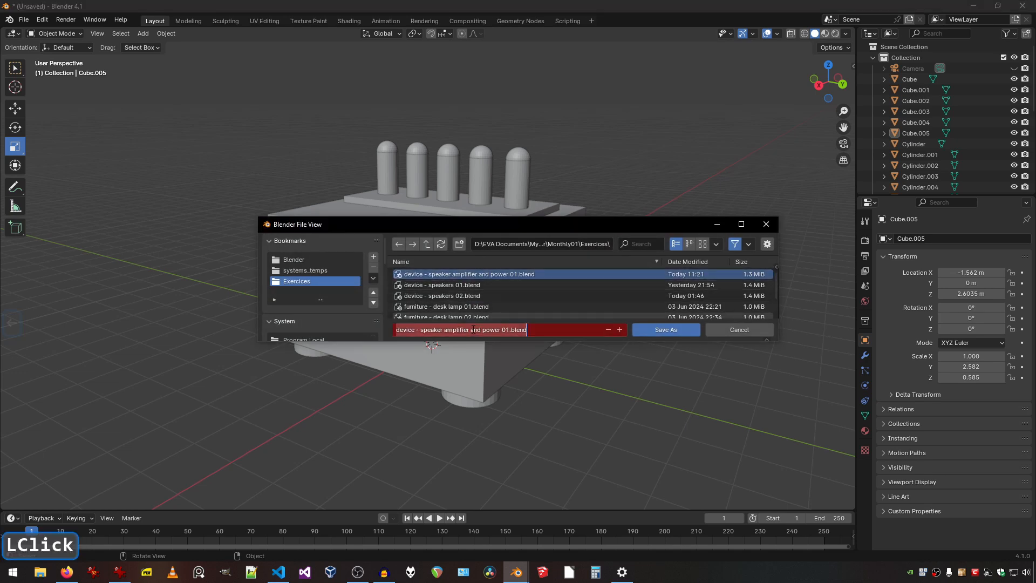
click(510, 331)
key(BackSpace)
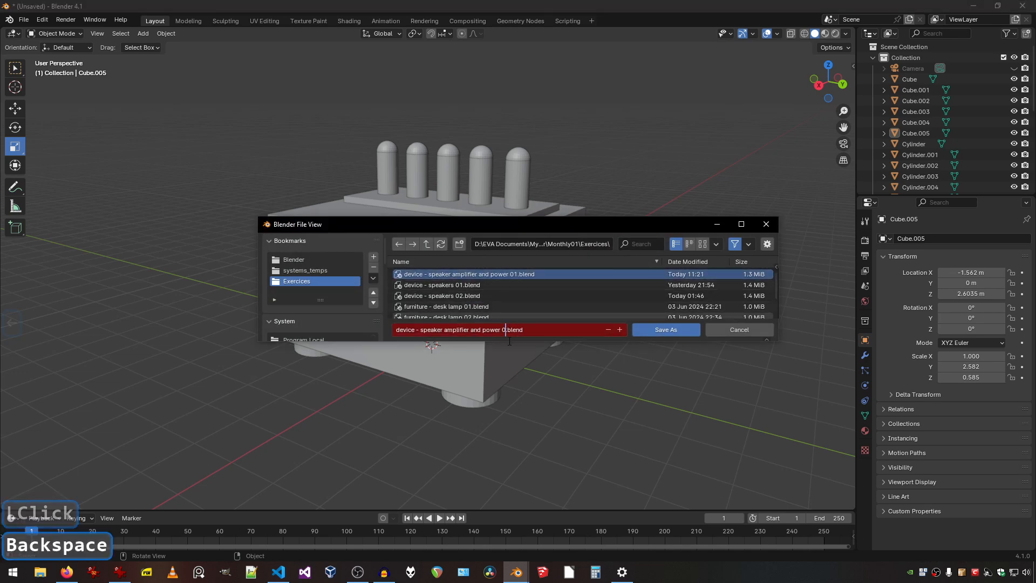
text(2)
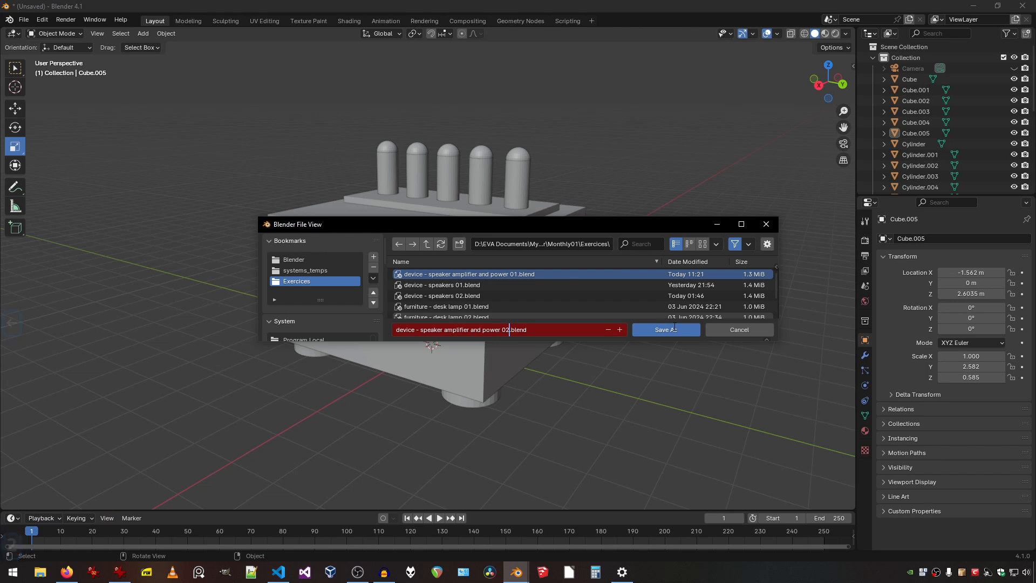
click(674, 328)
click(666, 330)
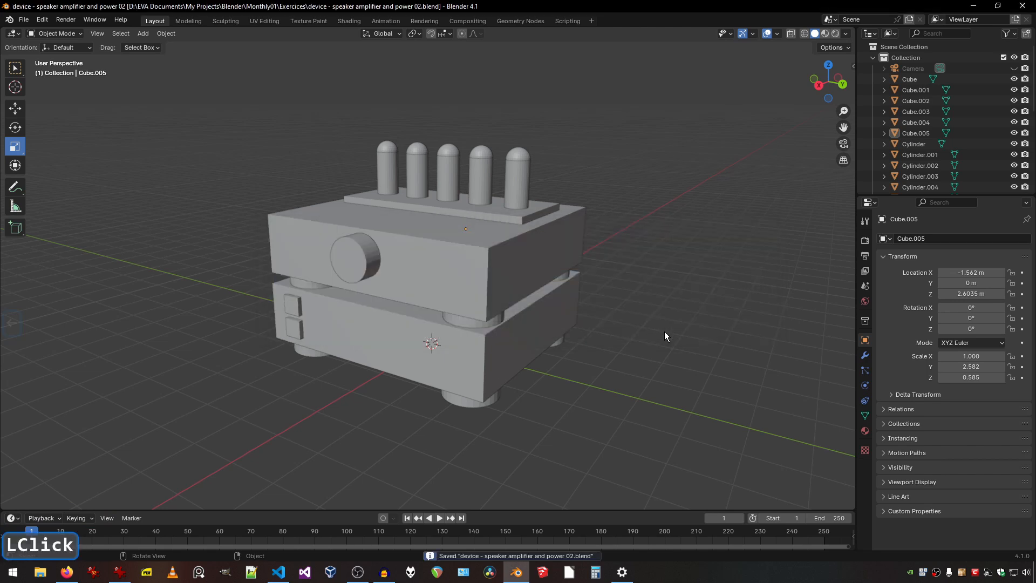